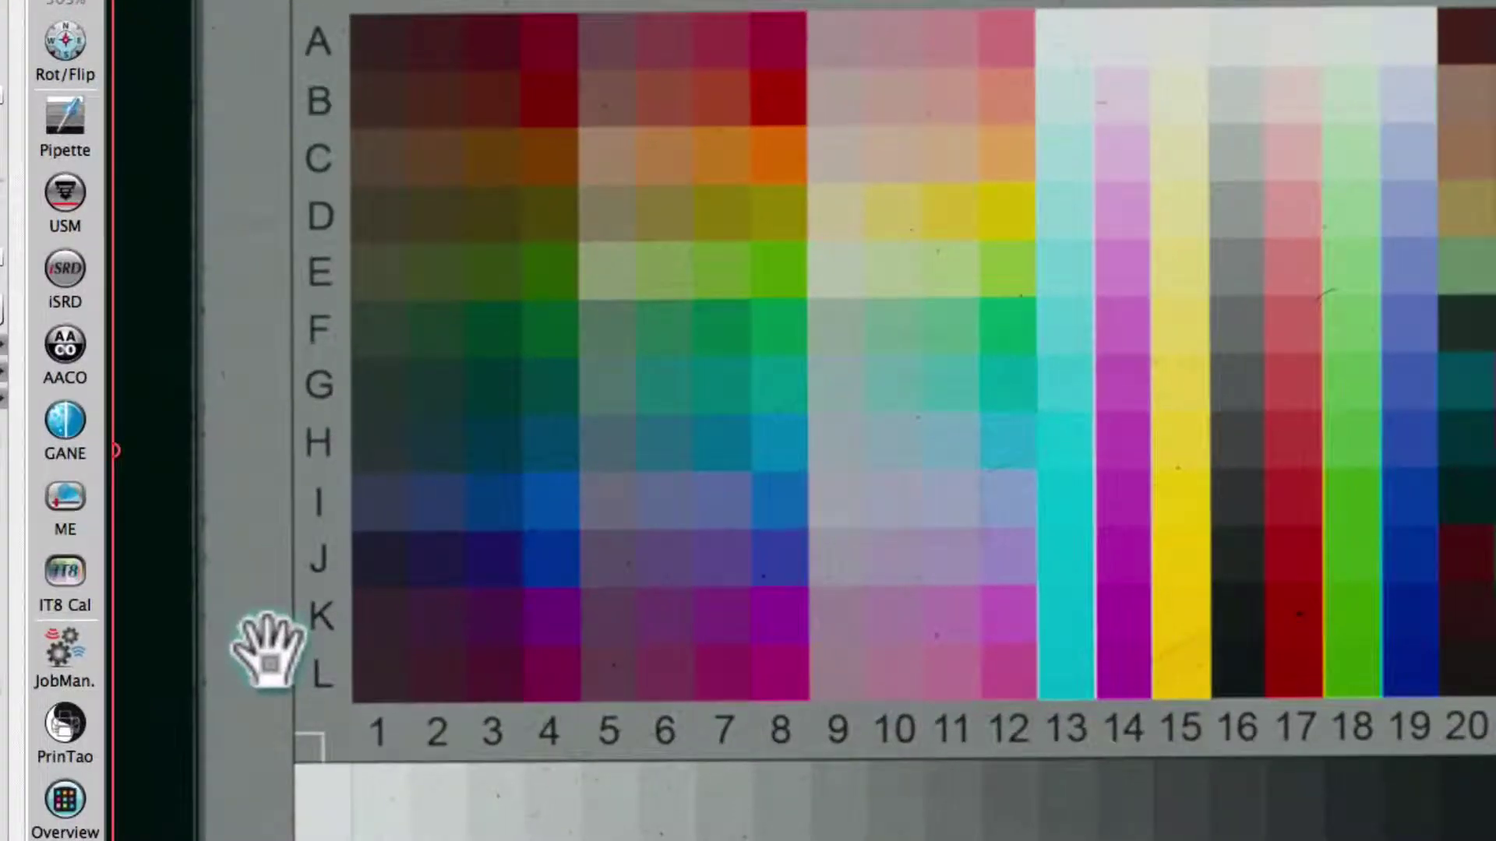
- Run automatic IT8 calibration against the target and accept the DeltaE 1.2 result
{"action": "left_click", "coordinate": [67, 593]}
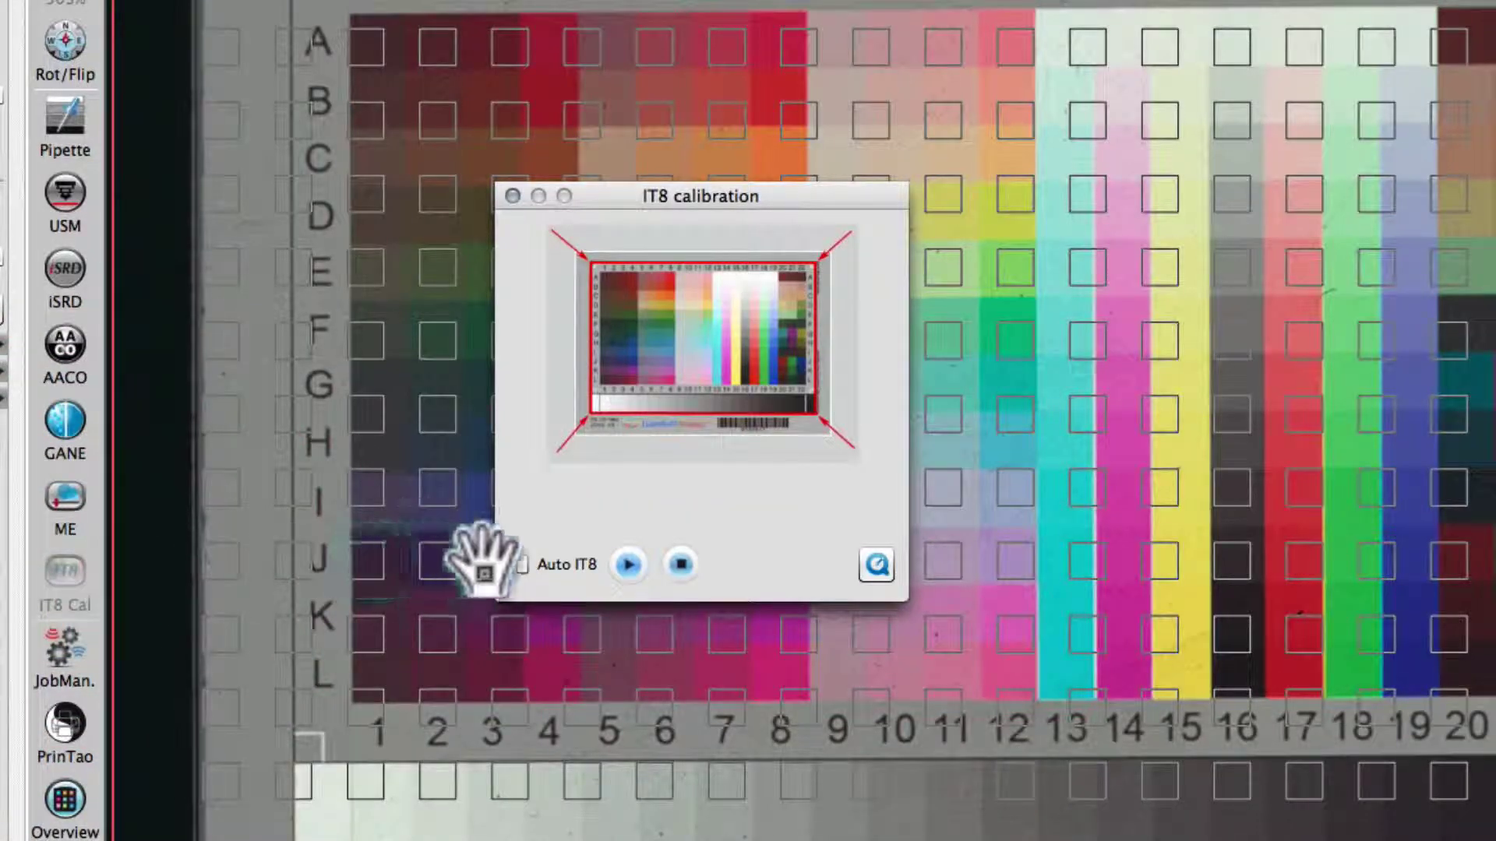
{"action": "left_click", "coordinate": [519, 565]}
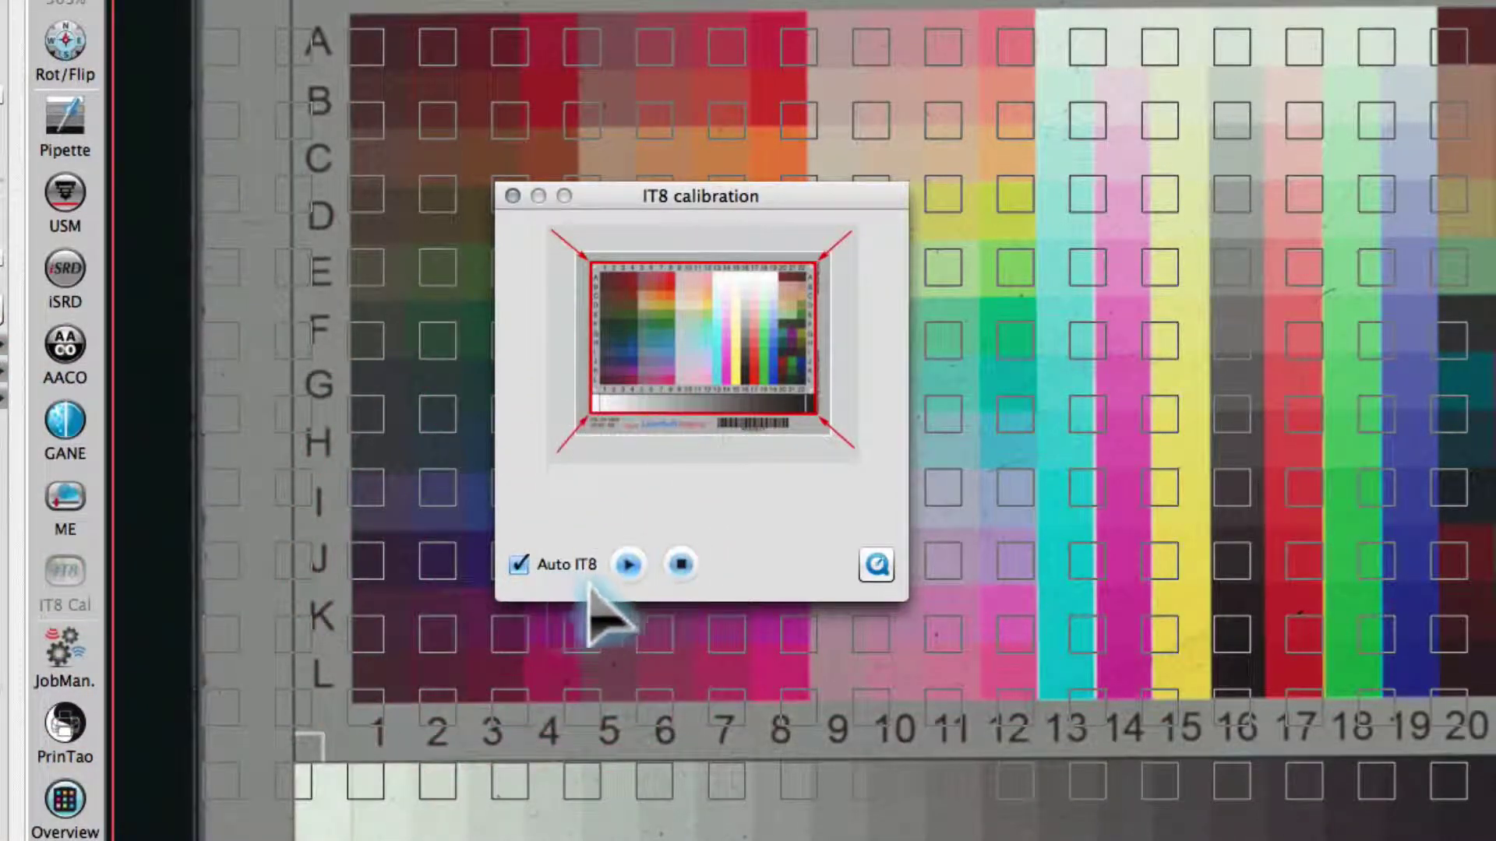
{"action": "left_click", "coordinate": [629, 568]}
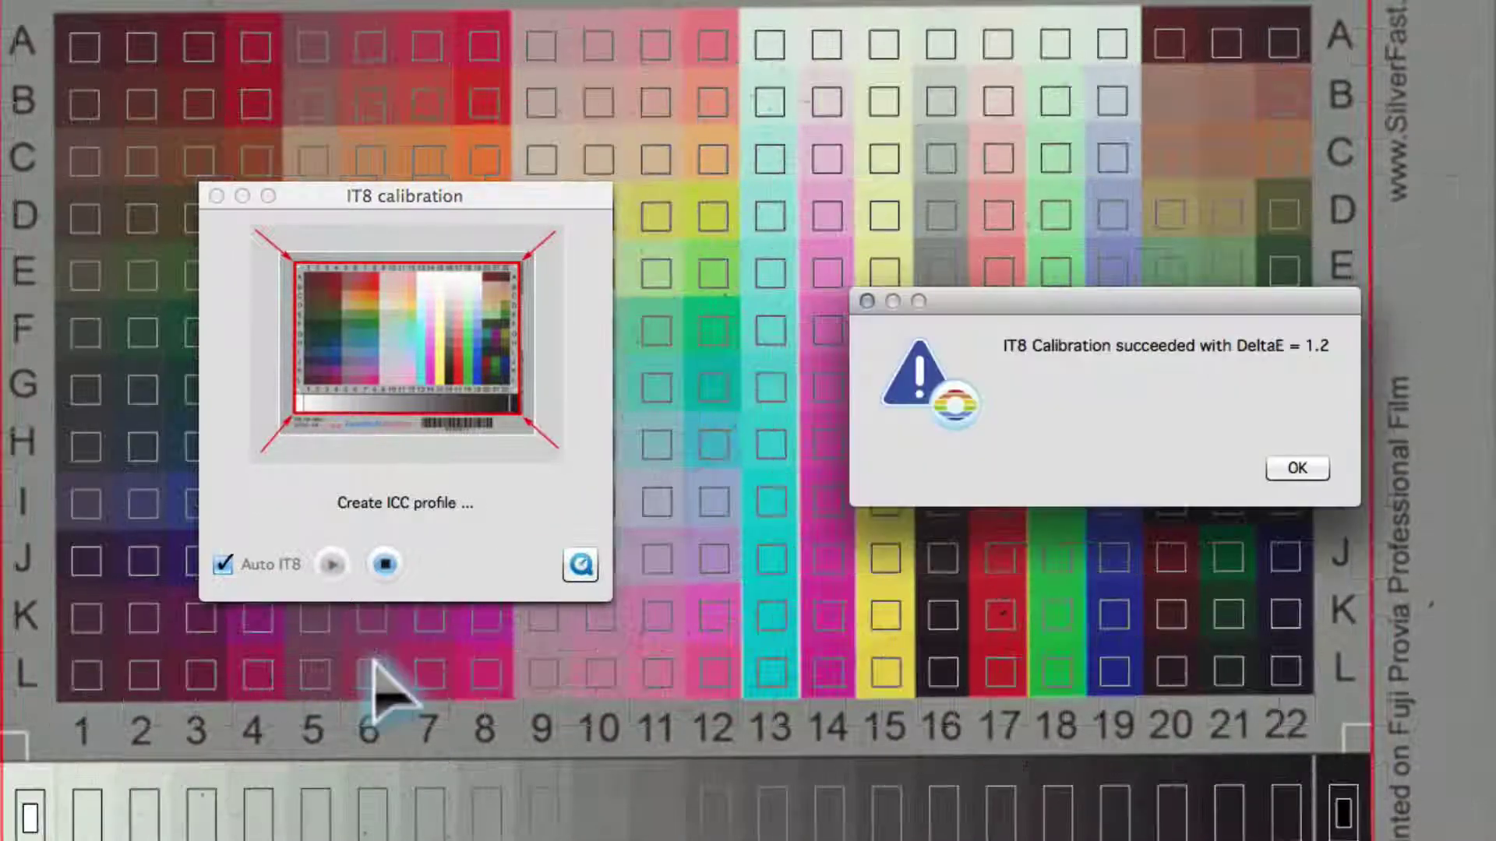
{"action": "left_click", "coordinate": [1306, 471]}
{"action": "left_click", "coordinate": [1299, 469]}
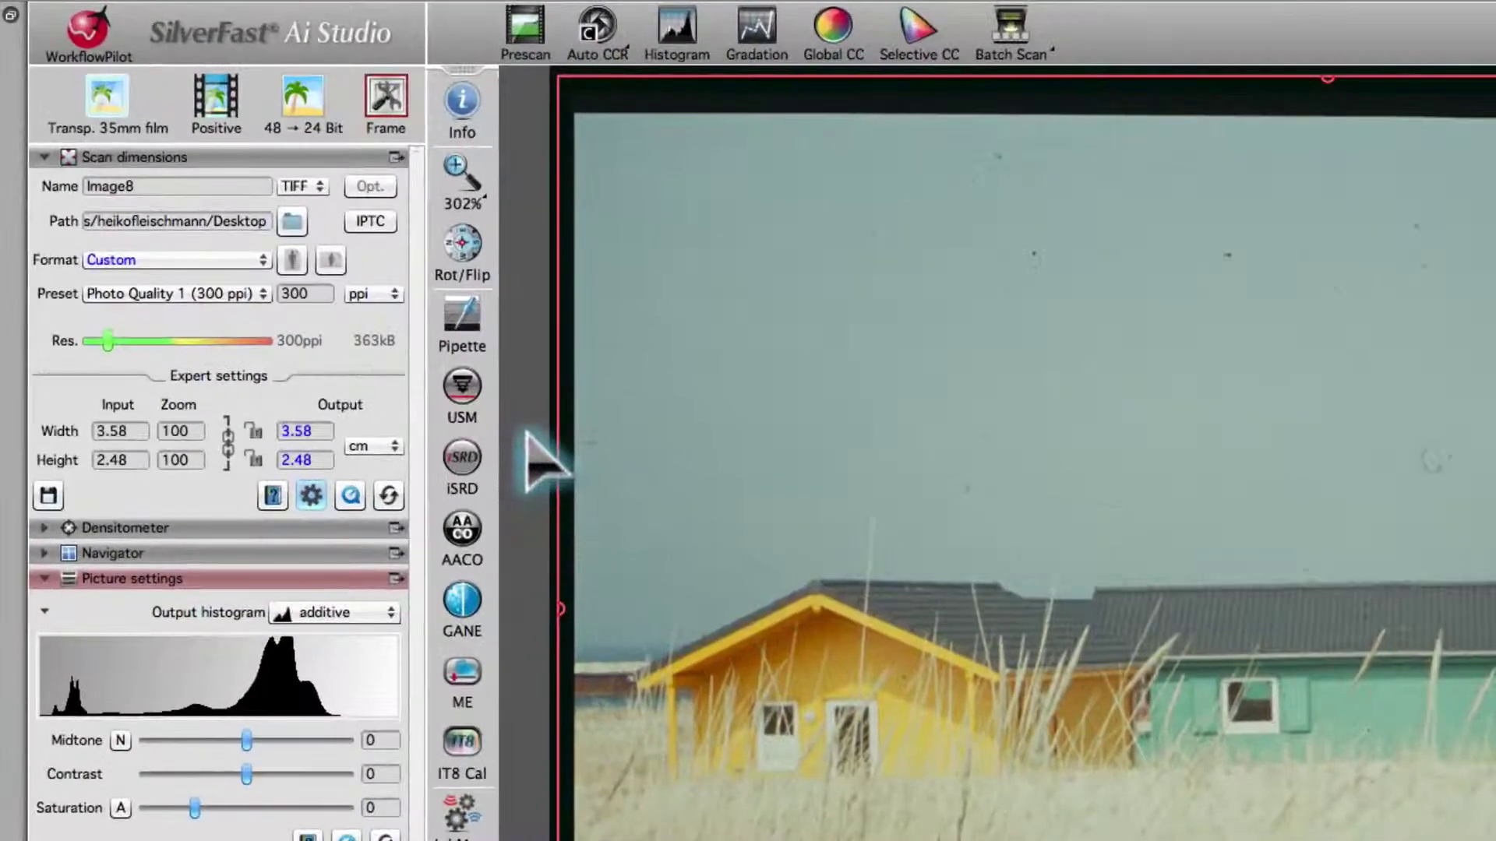
- Change the scan bit depth from 48 → 24 Bit to 64 Bit HDRi
{"action": "left_click_drag", "start_coordinate": [300, 125], "coordinate": [382, 341]}
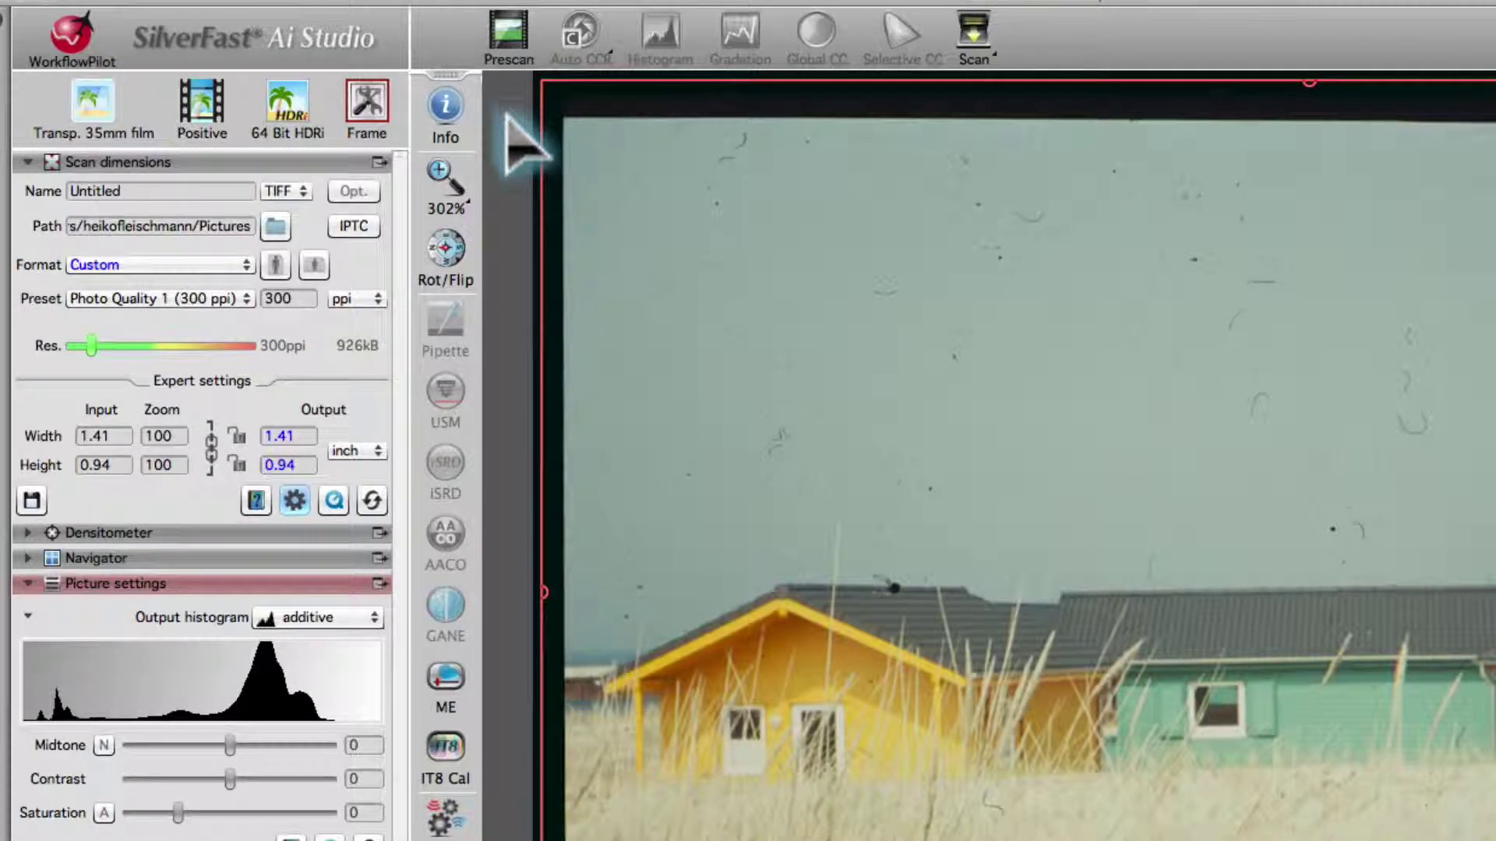
- Enter 4 as the output height so the output becomes 6 × 4 inches at 1325 ppi
{"action": "double_click", "coordinate": [308, 464]}
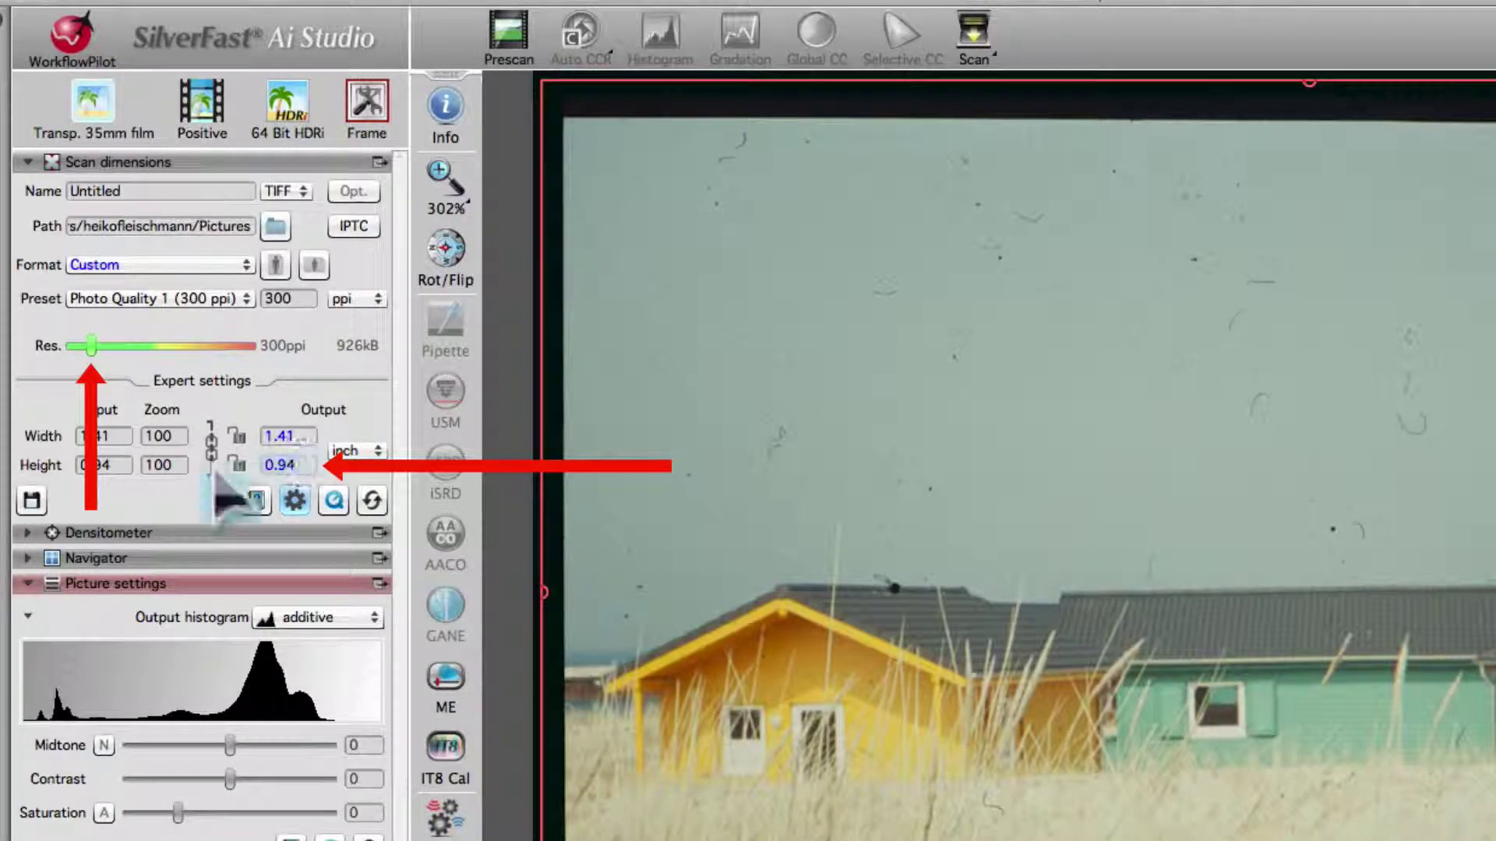
{"action": "type", "text": "4"}
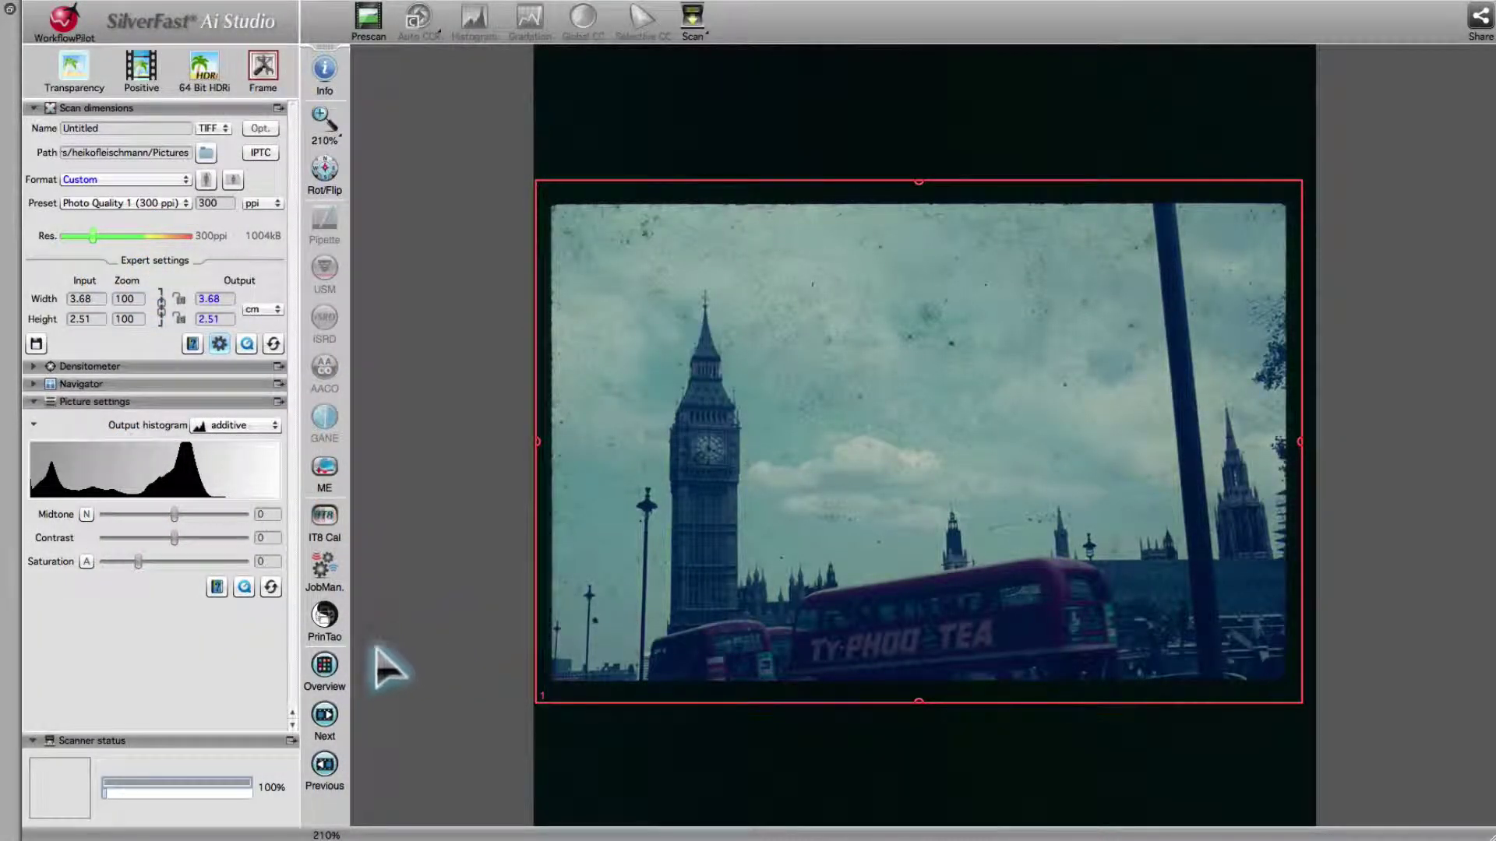
- In the Overview magazine settings, set maximum slides and slides to scan both to 32
{"action": "left_click", "coordinate": [325, 663]}
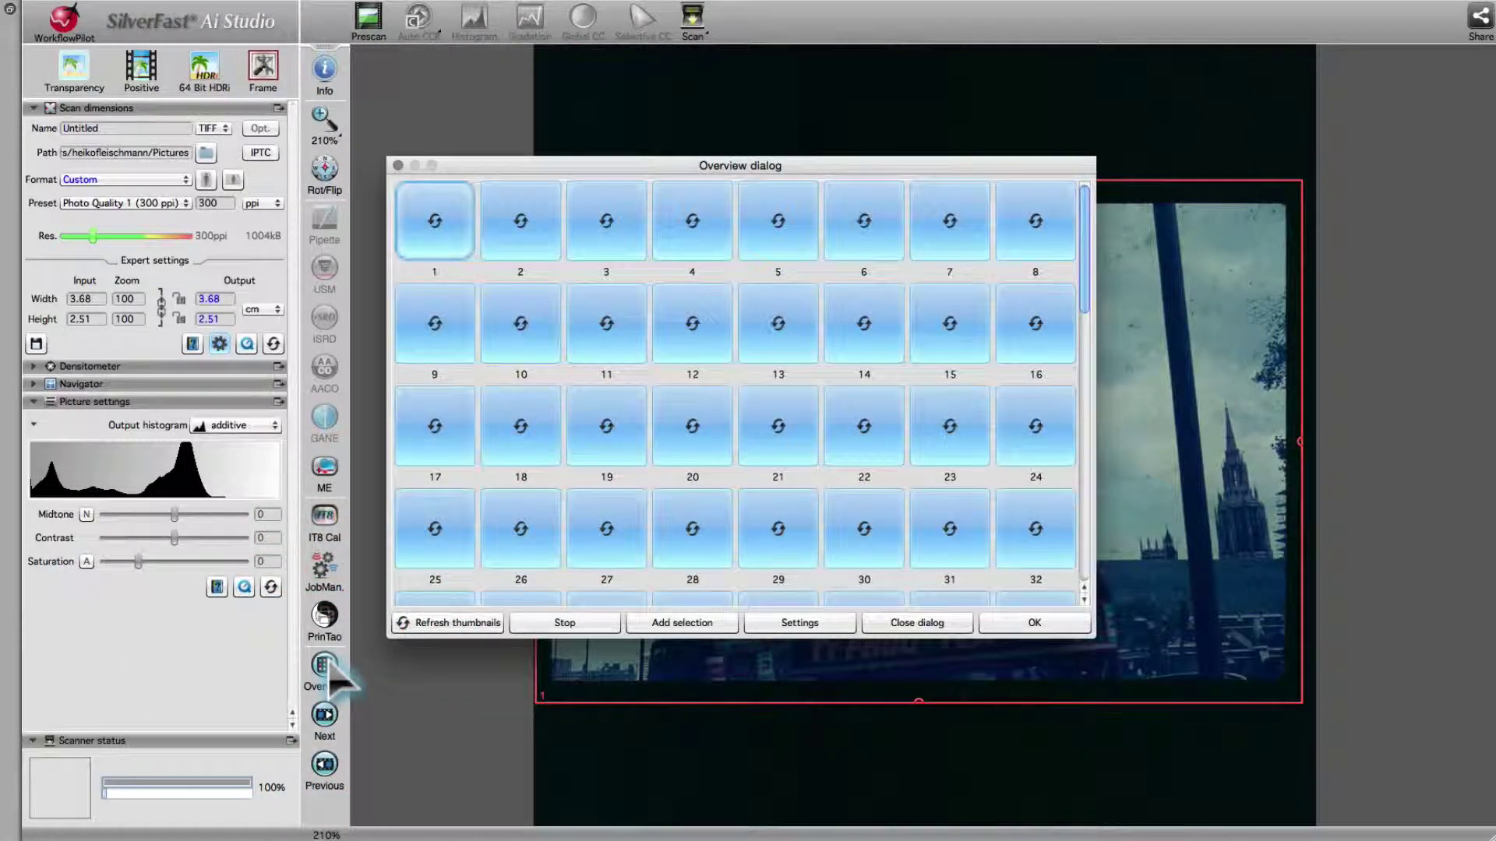
{"action": "left_click", "coordinate": [793, 621]}
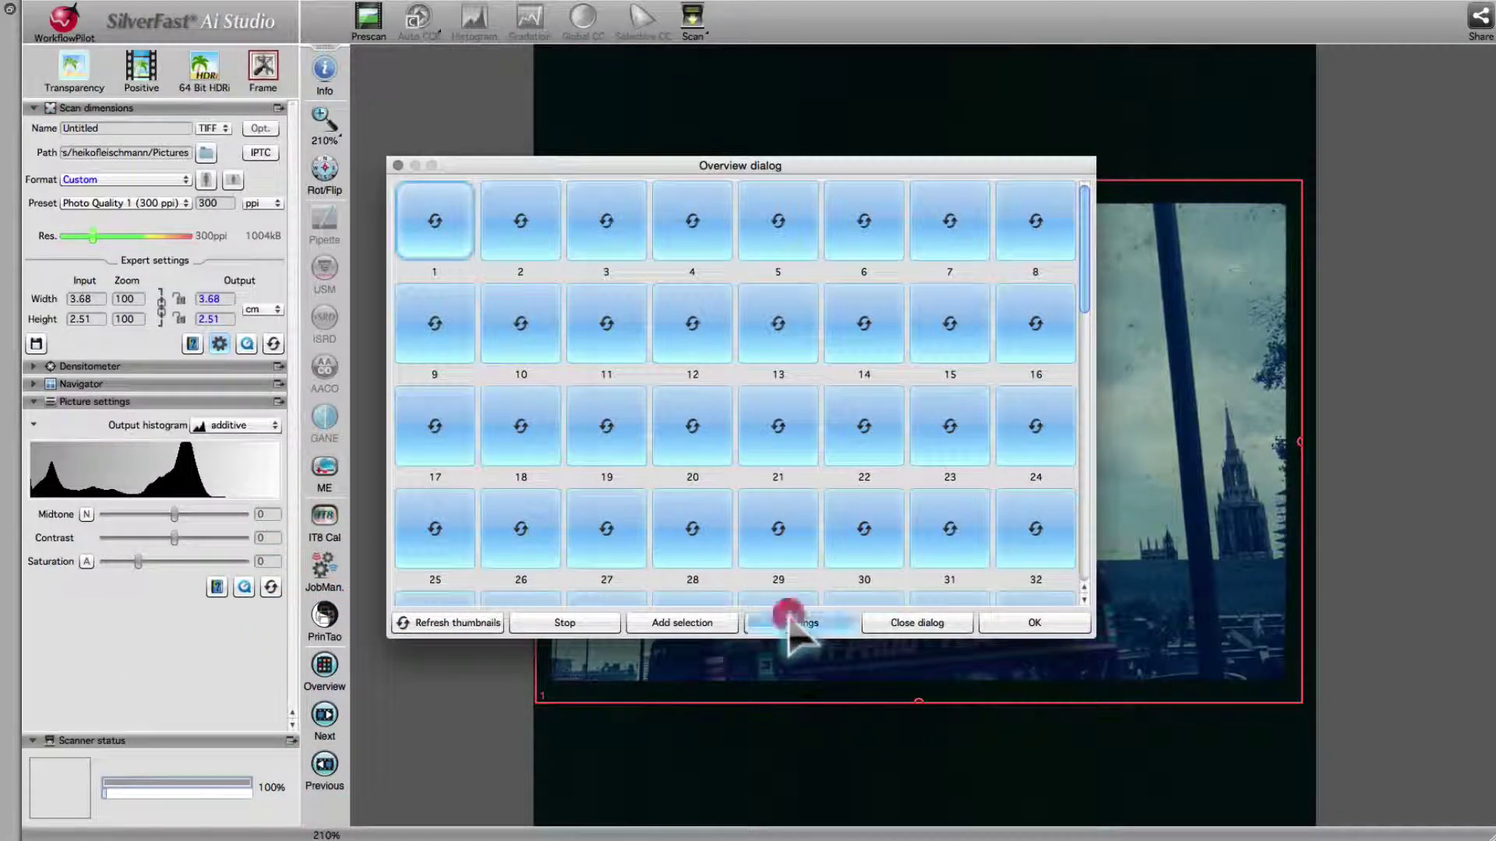
{"action": "left_click", "coordinate": [885, 323]}
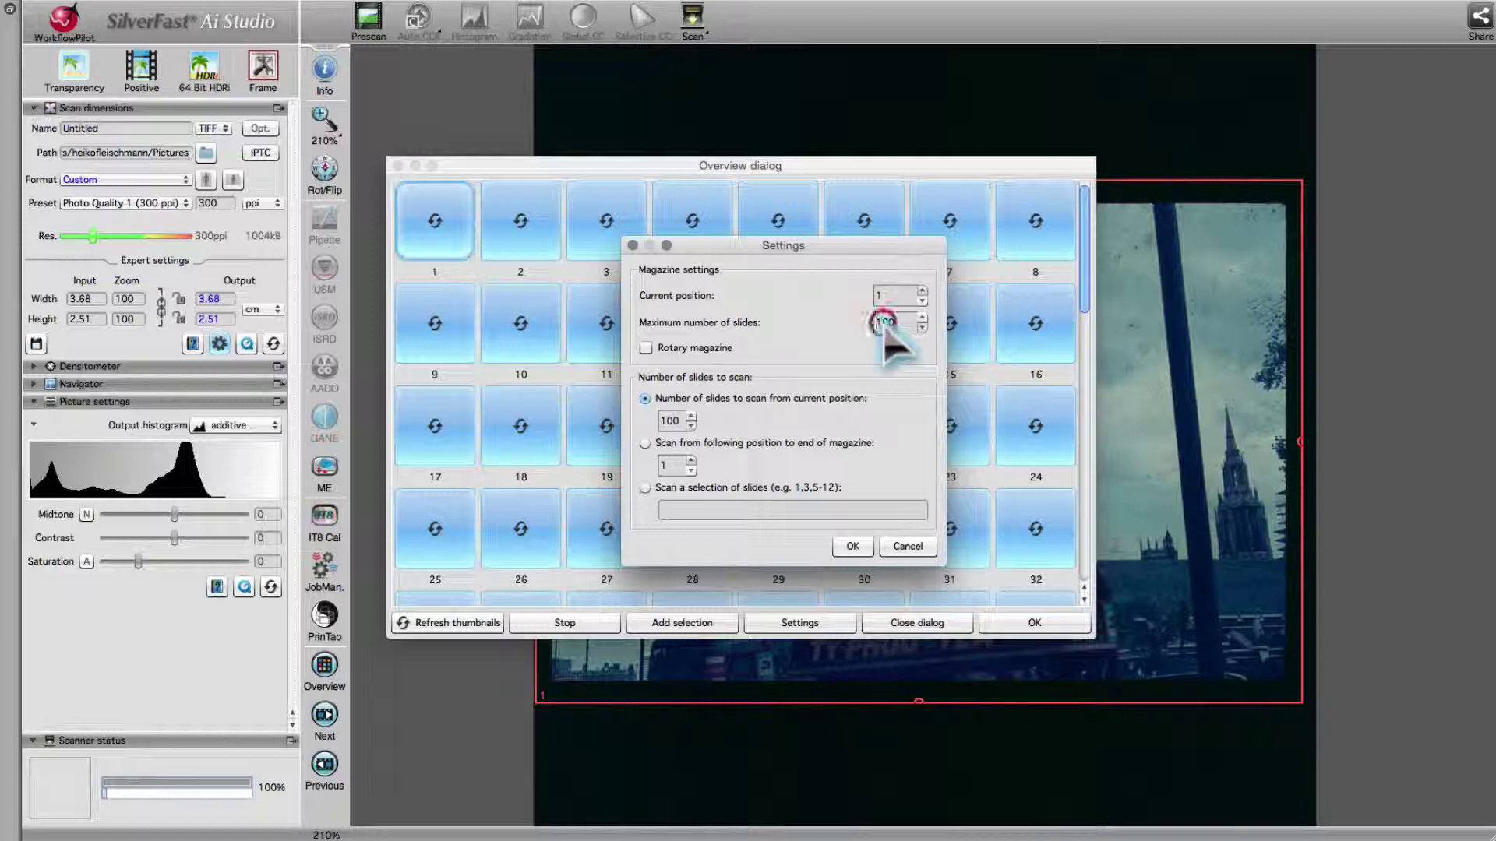
{"action": "key", "text": "BackSpace"}
{"action": "key", "text": "BackSpace"}
{"action": "key", "text": "BackSpace"}
{"action": "type", "text": "32"}
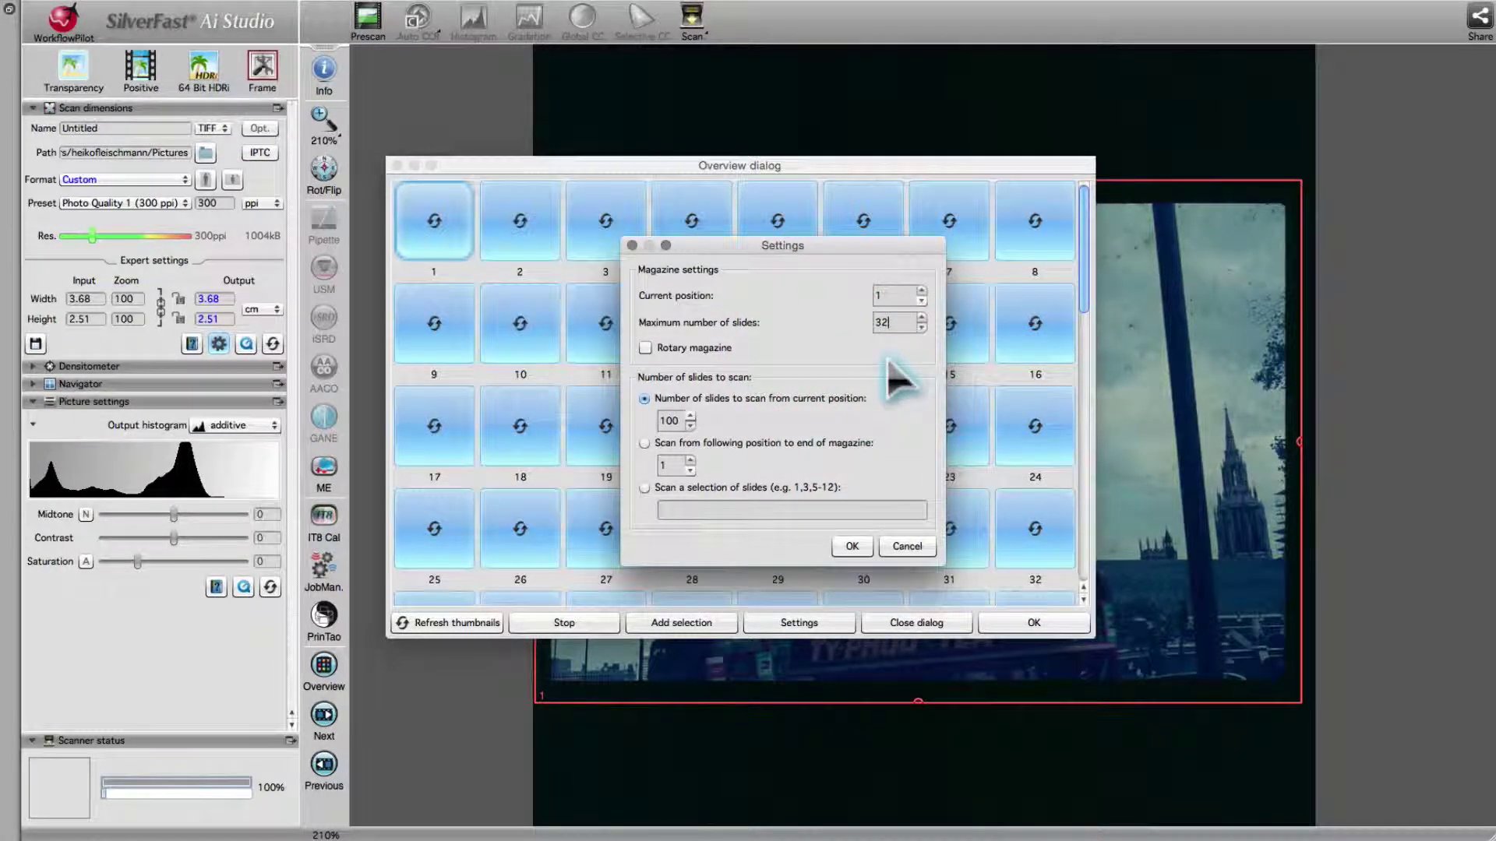
{"action": "left_click", "coordinate": [671, 420]}
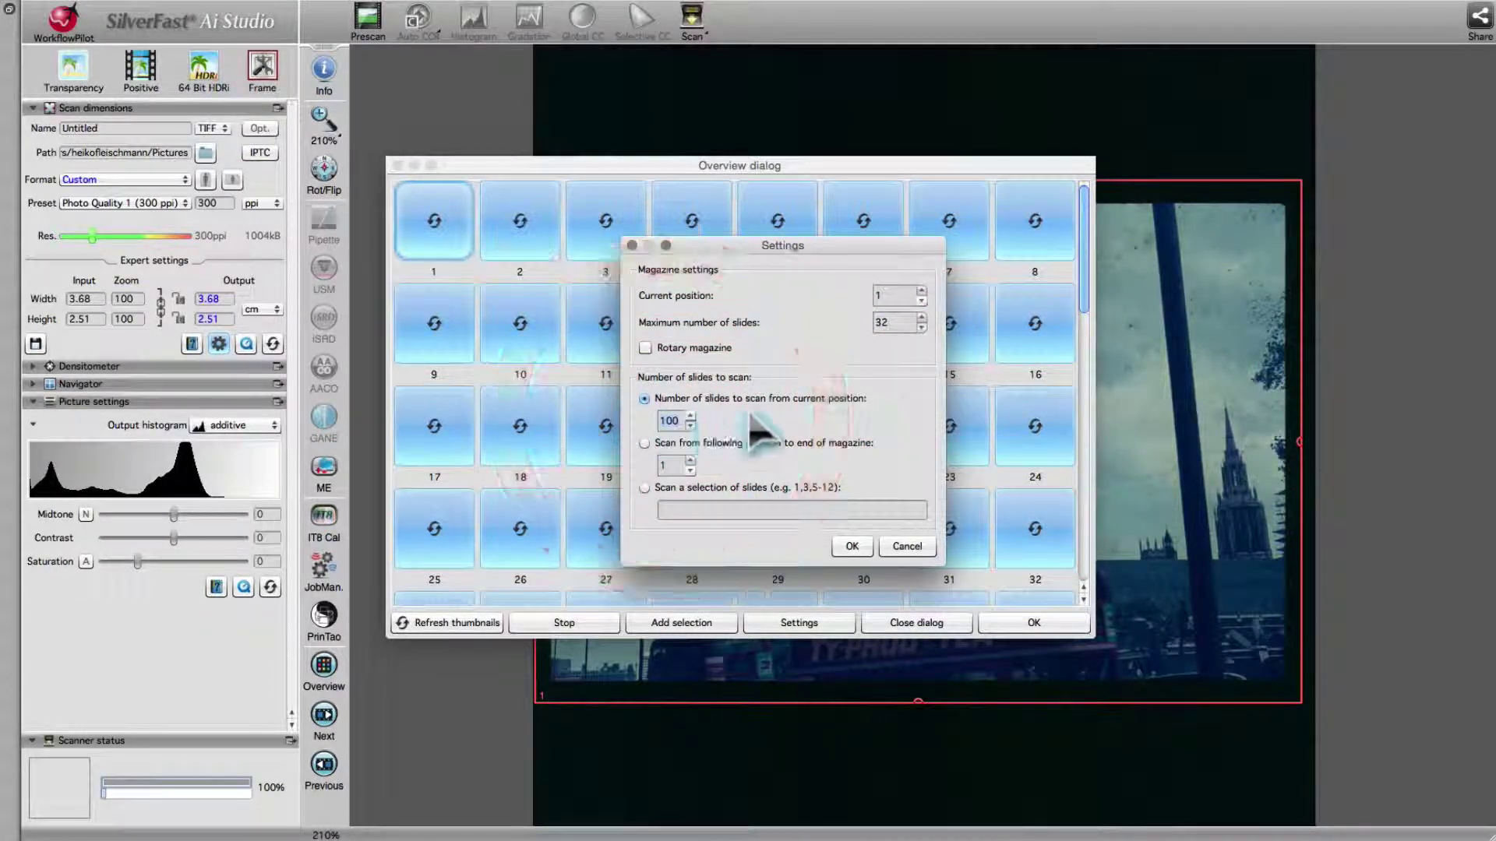
{"action": "key", "text": "BackSpace"}
{"action": "key", "text": "BackSpace"}
{"action": "key", "text": "BackSpace"}
{"action": "type", "text": "32"}
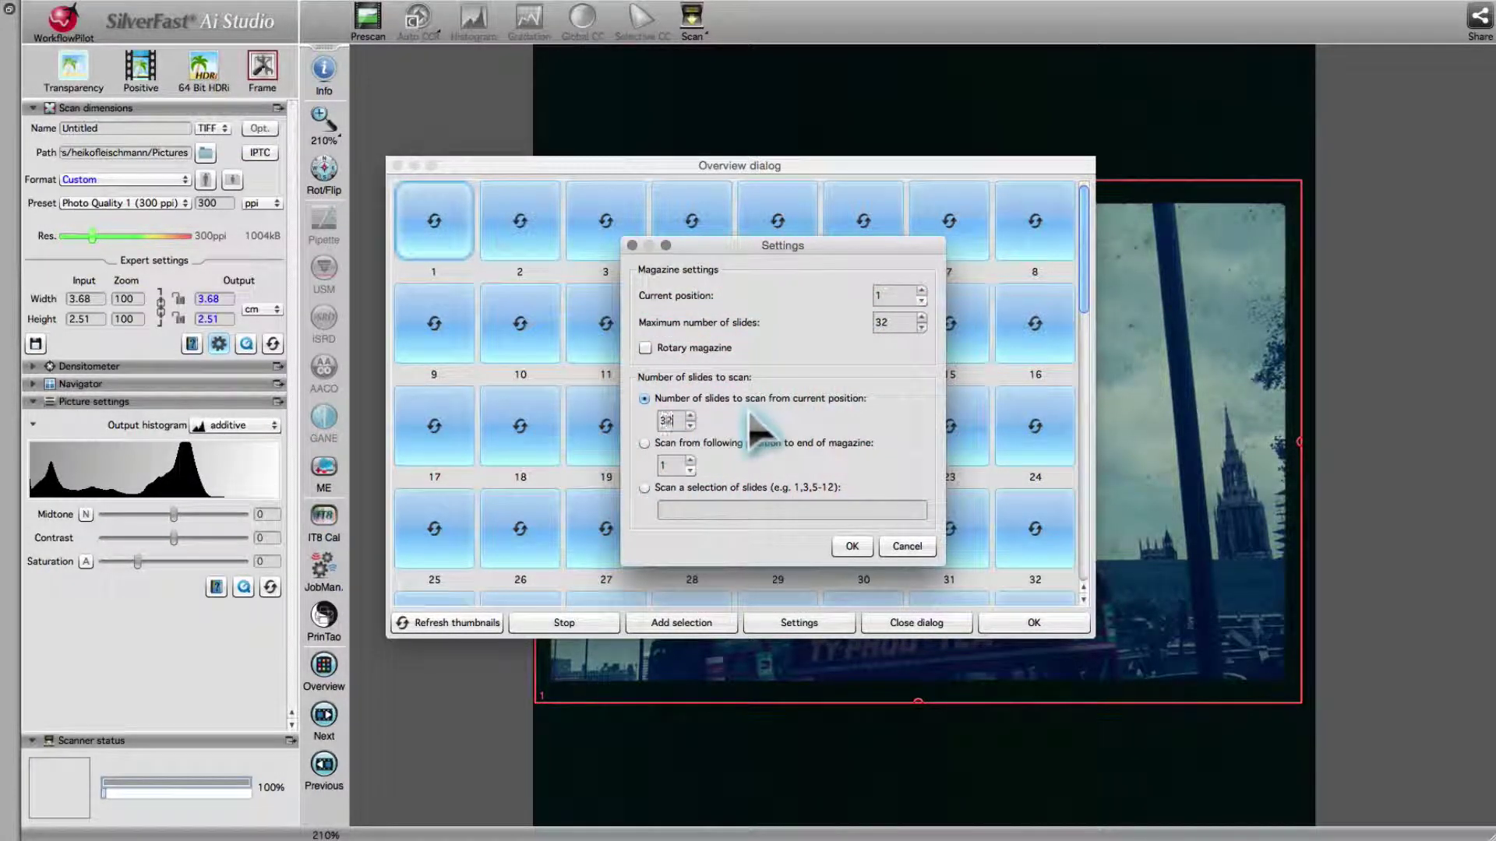
{"action": "left_click", "coordinate": [853, 546]}
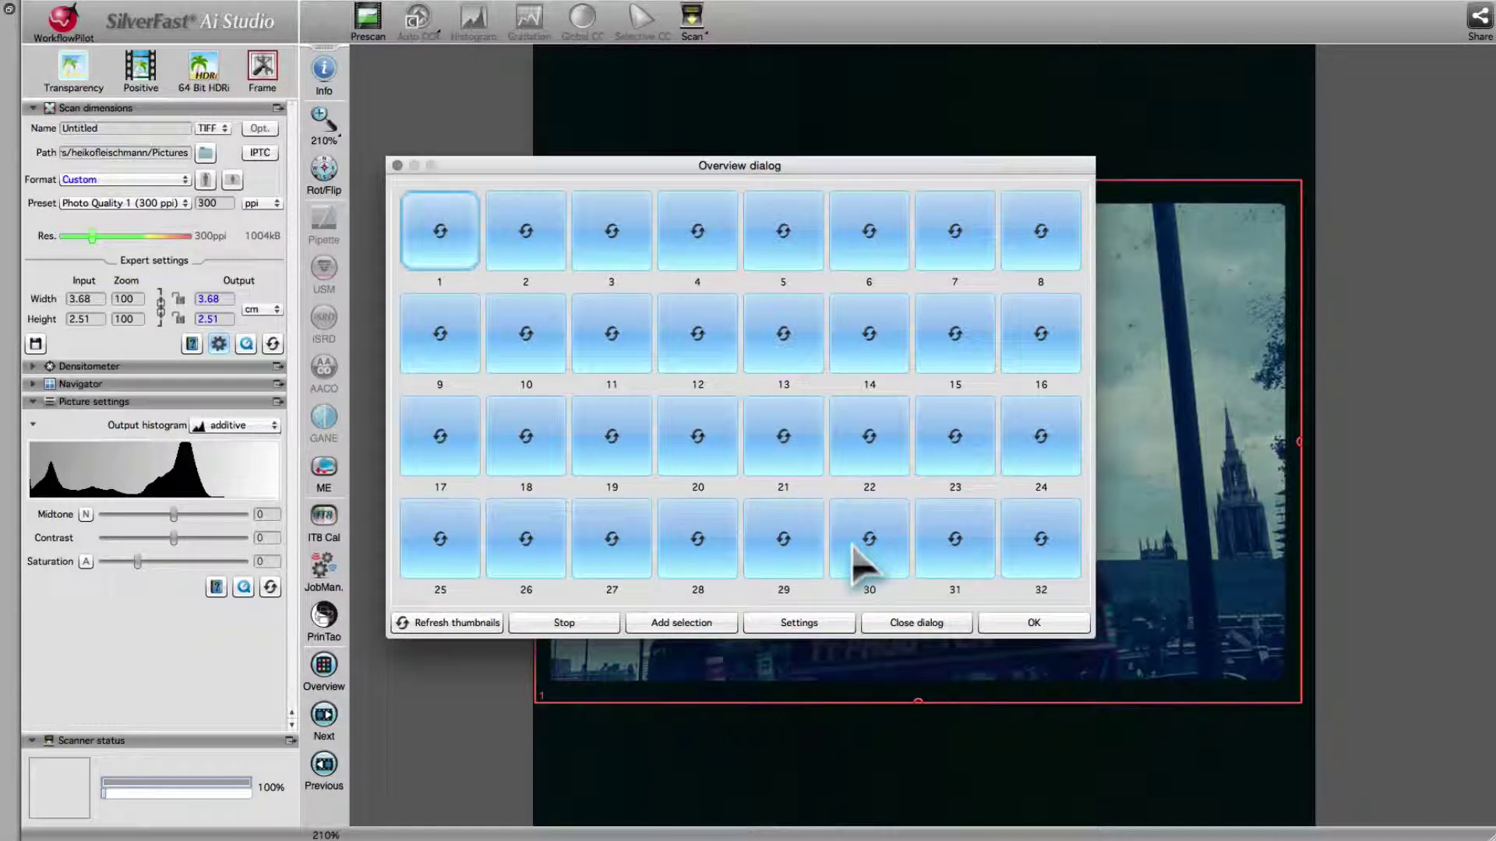
- Refresh thumbnails for all 32 slides, then select slides 22, 18 and 17
{"action": "left_click", "coordinate": [459, 624]}
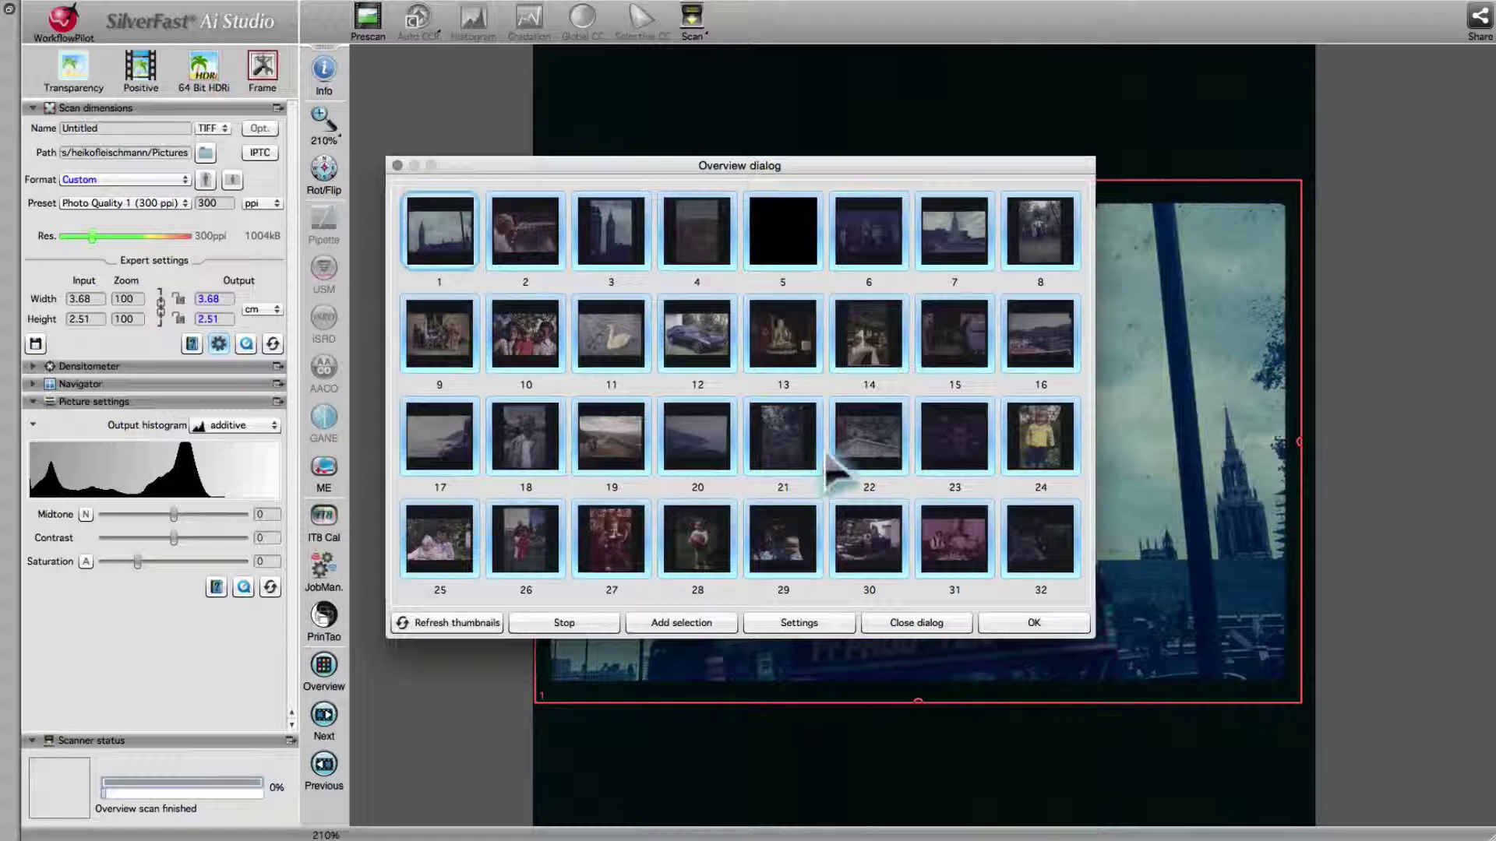
{"action": "left_click", "coordinate": [871, 435]}
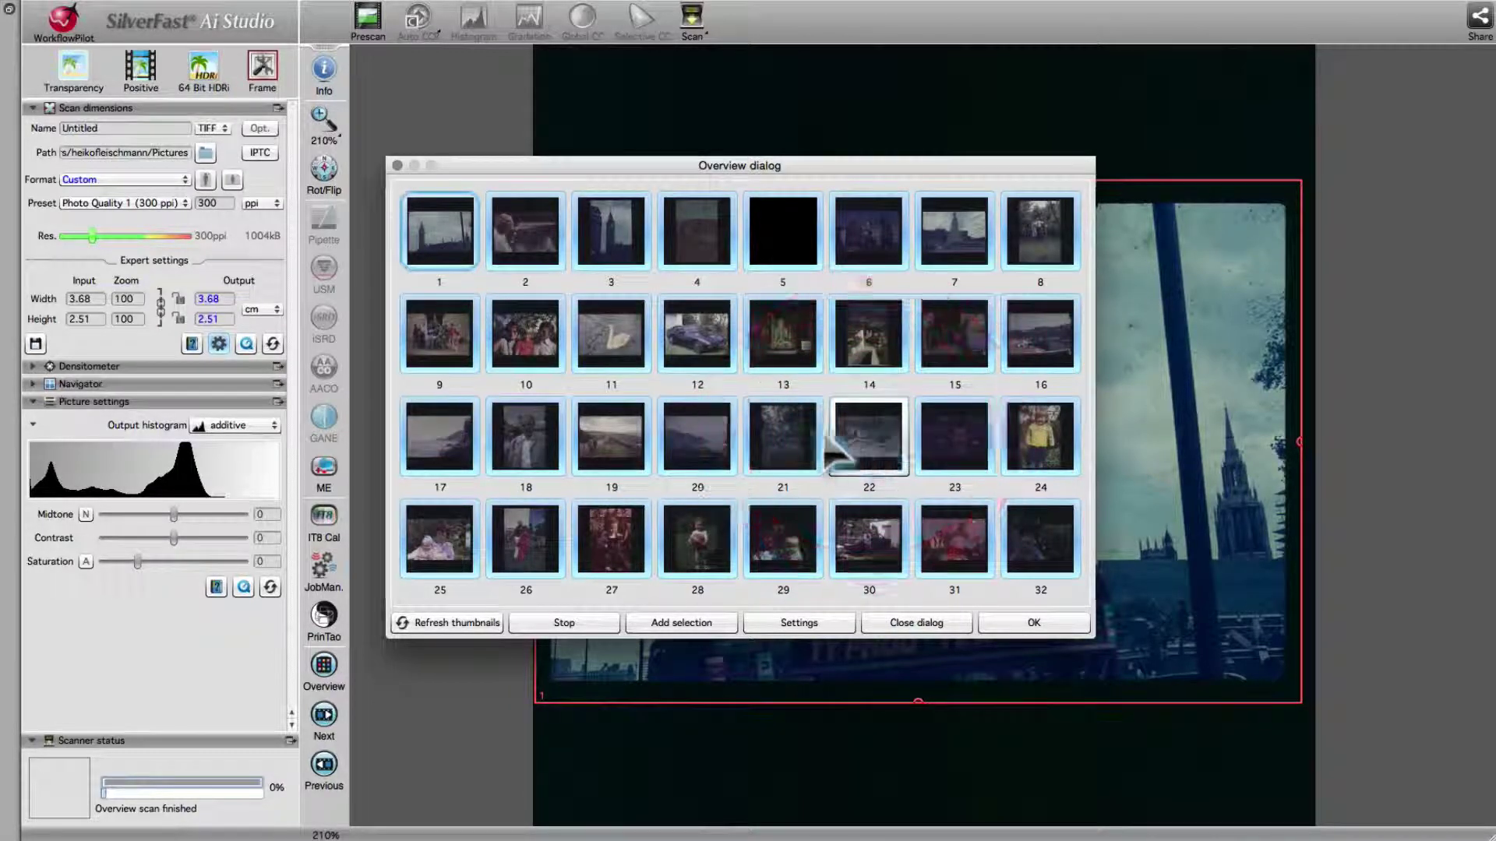
{"action": "left_click", "coordinate": [526, 436]}
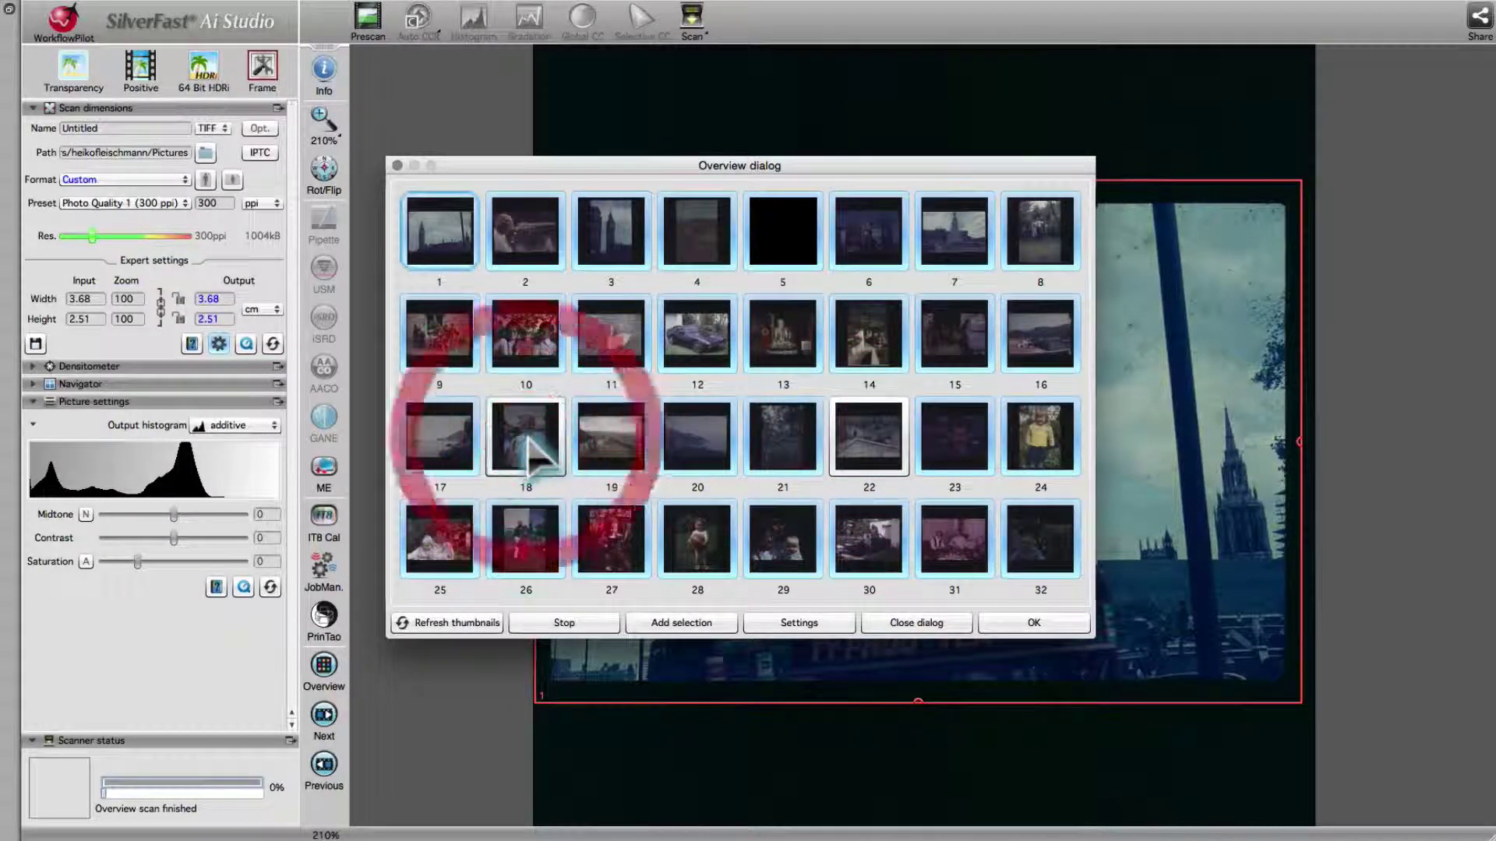
{"action": "left_click", "coordinate": [456, 450]}
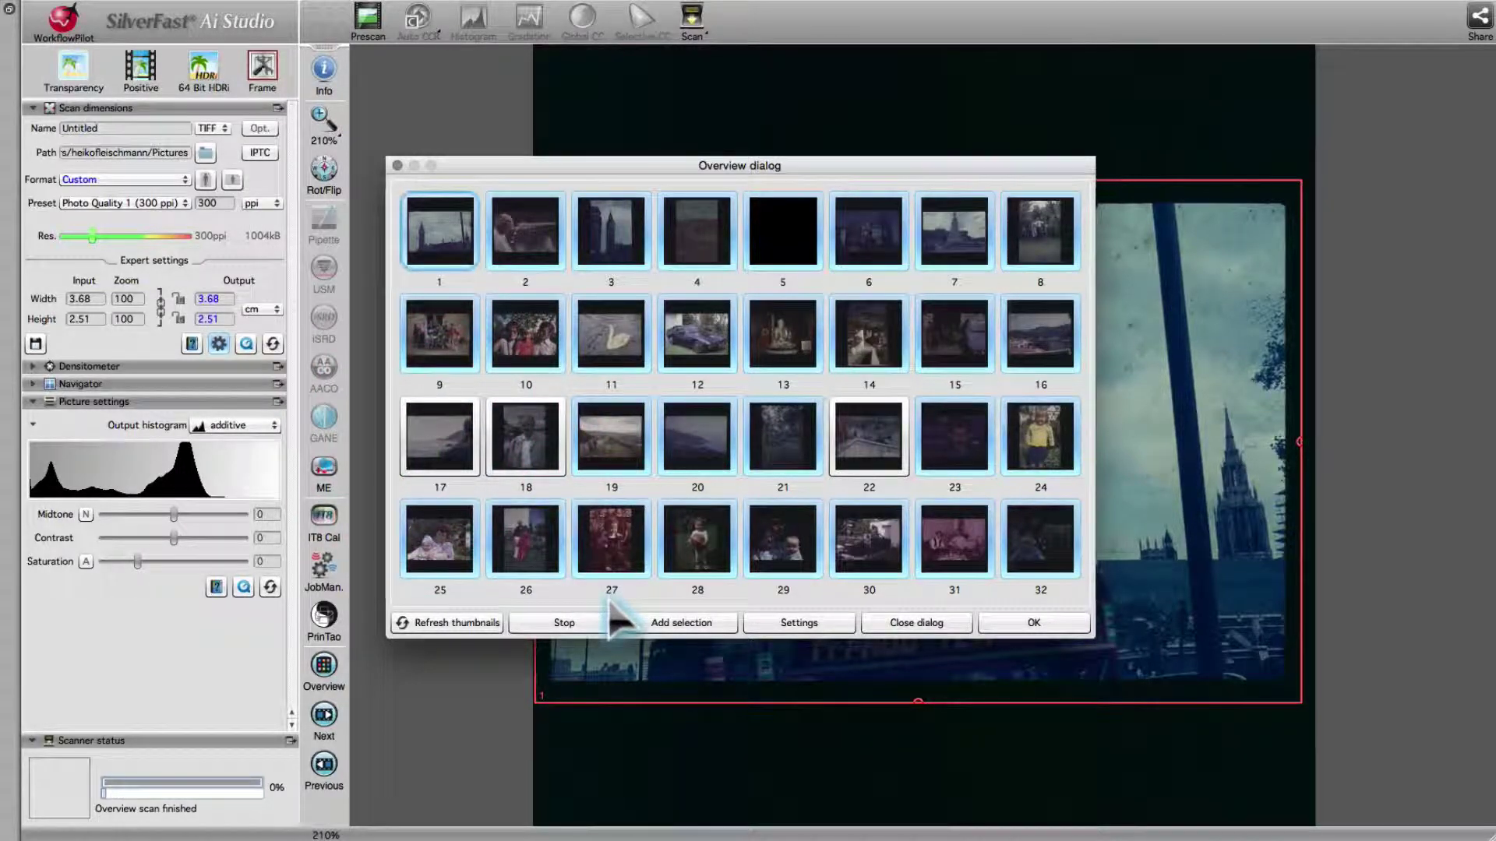
- Add the selected slides to JobManager and start scanning them to TIFF in Pictures
{"action": "left_click", "coordinate": [680, 623]}
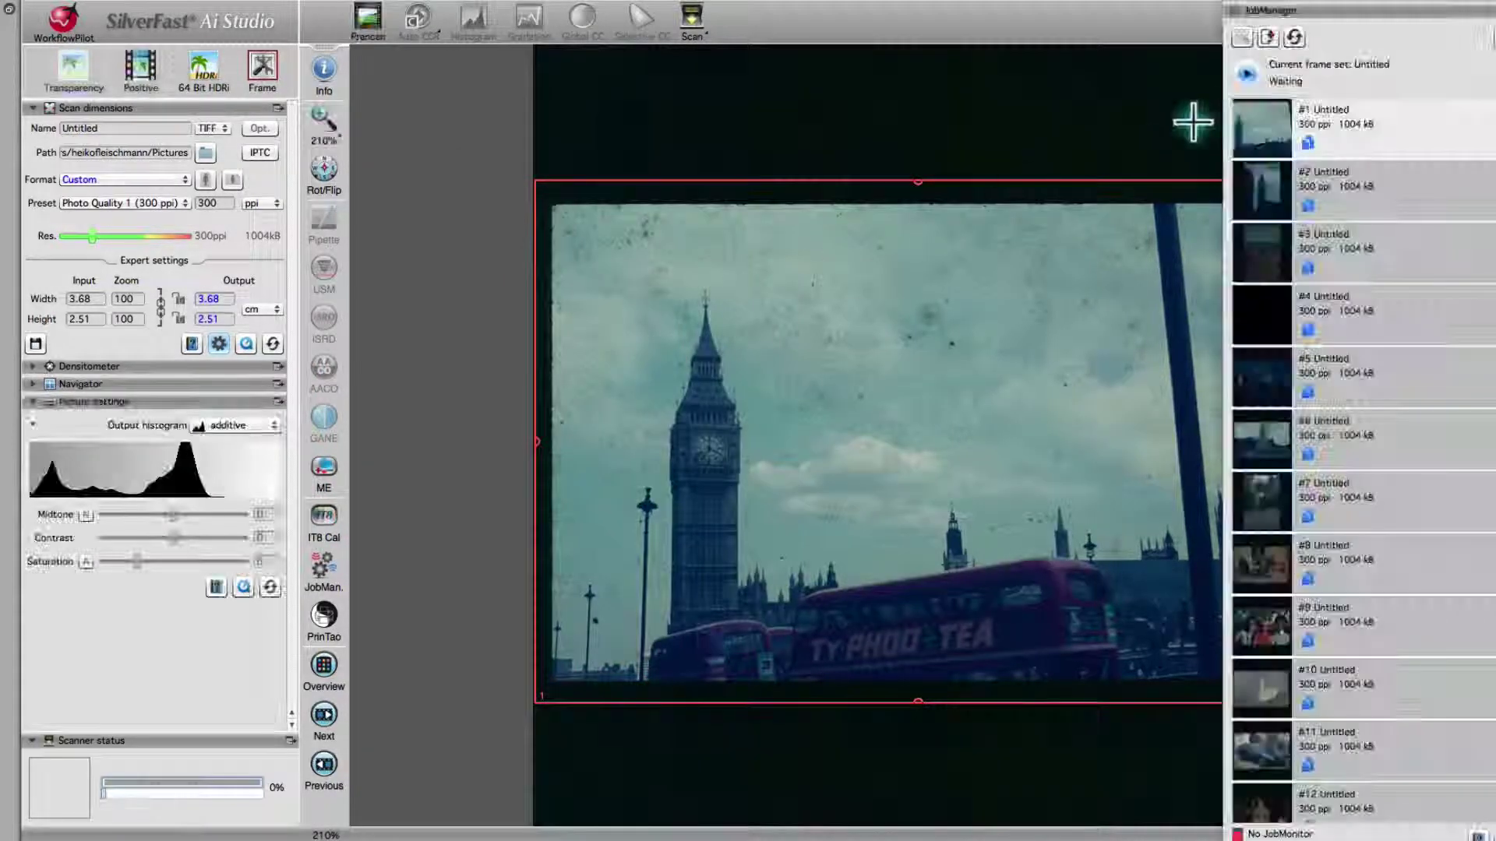
{"action": "left_click", "coordinate": [1246, 72]}
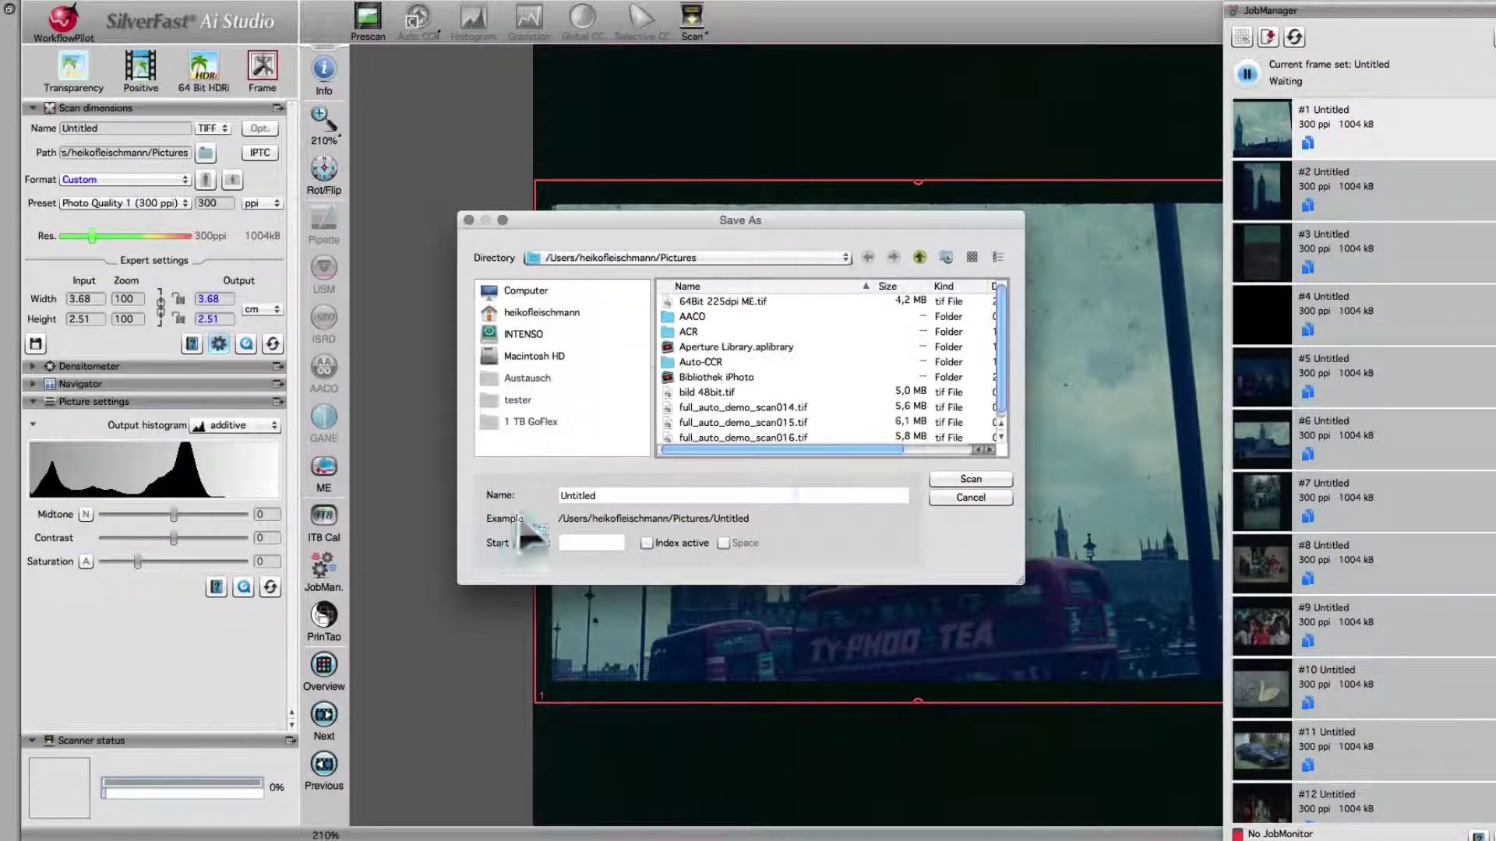
{"action": "left_click", "coordinate": [985, 479]}
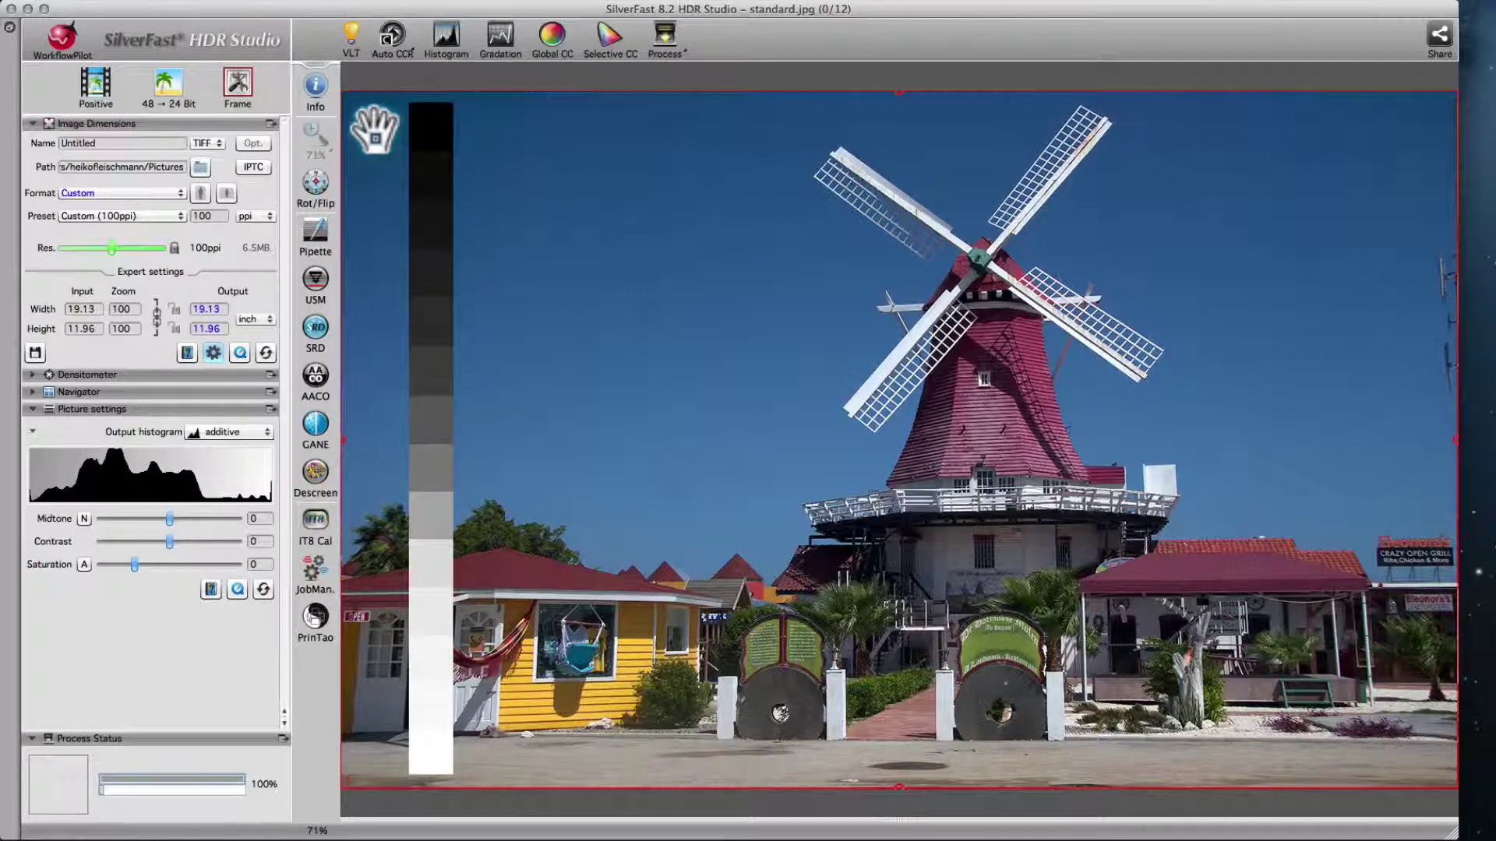
- In the VLT light table, select all thumbnails and drag them onto JobManager as jobs
{"action": "left_click", "coordinate": [352, 38]}
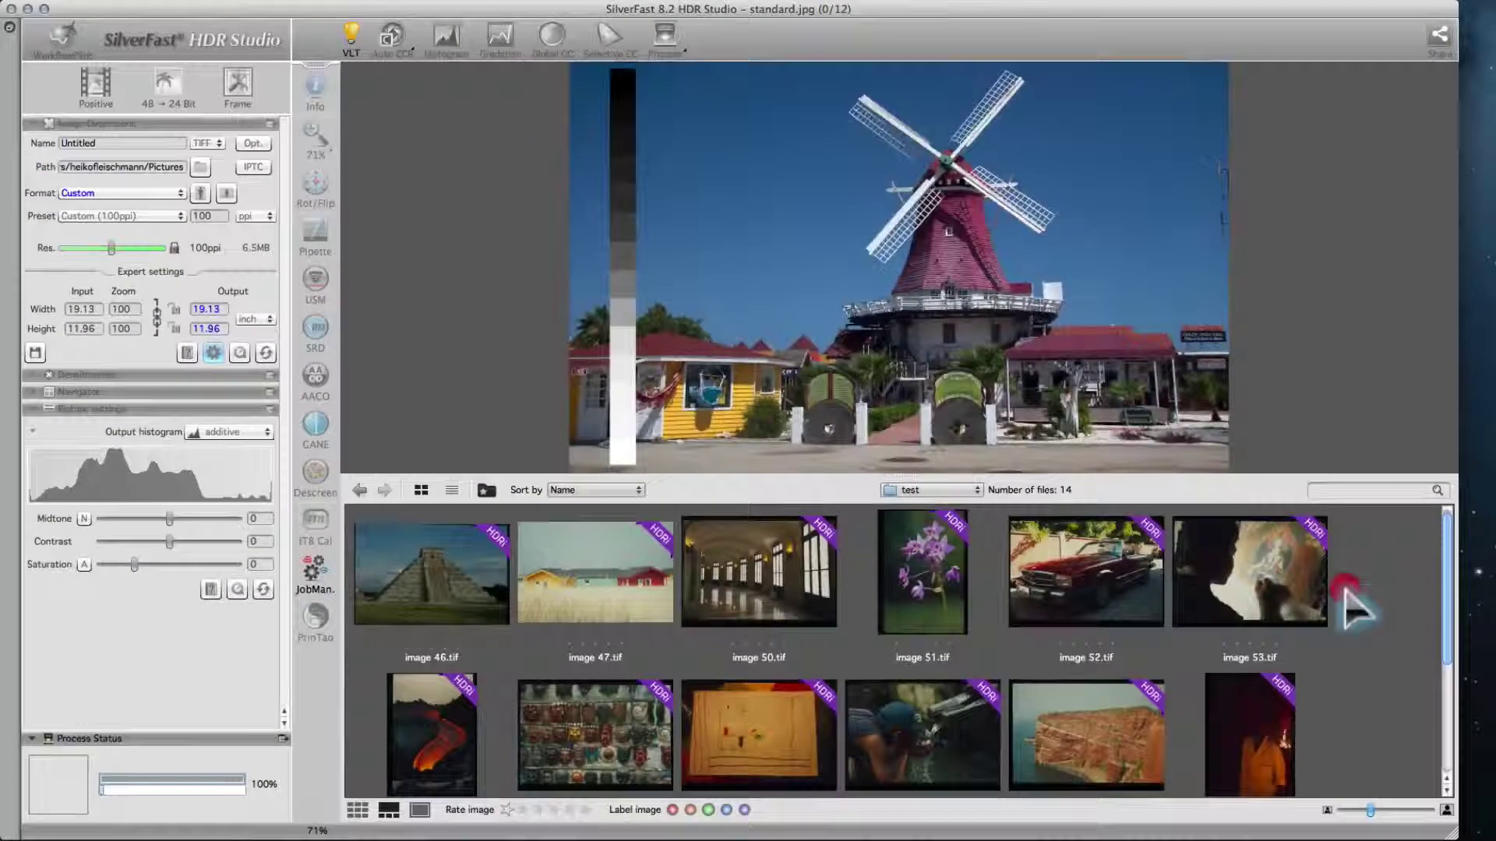
{"action": "key", "text": "super+a"}
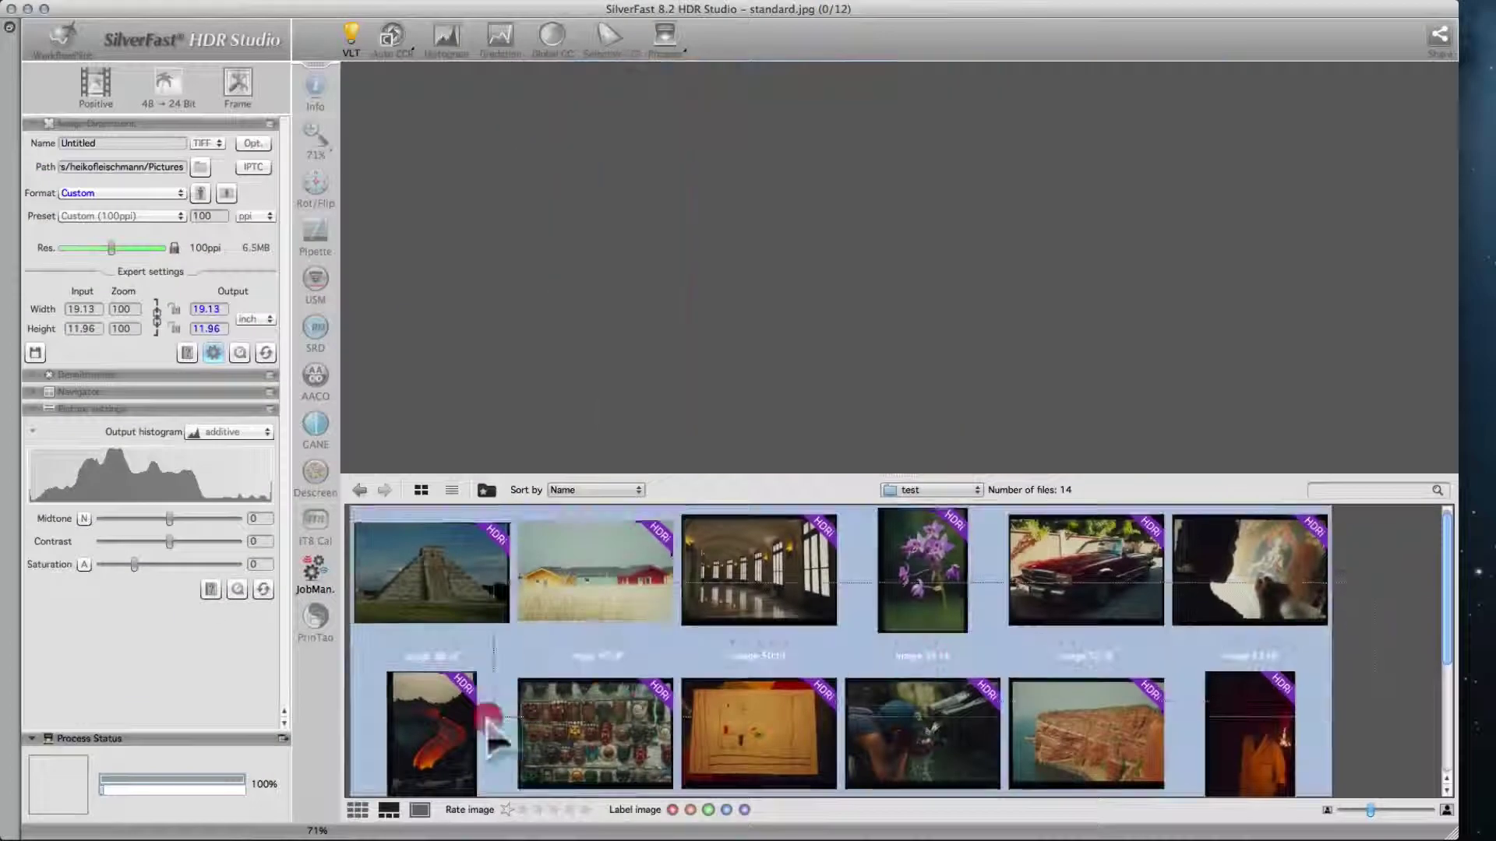
{"action": "scroll", "coordinate": [405, 748], "scroll_direction": "down", "scroll_amount": 1}
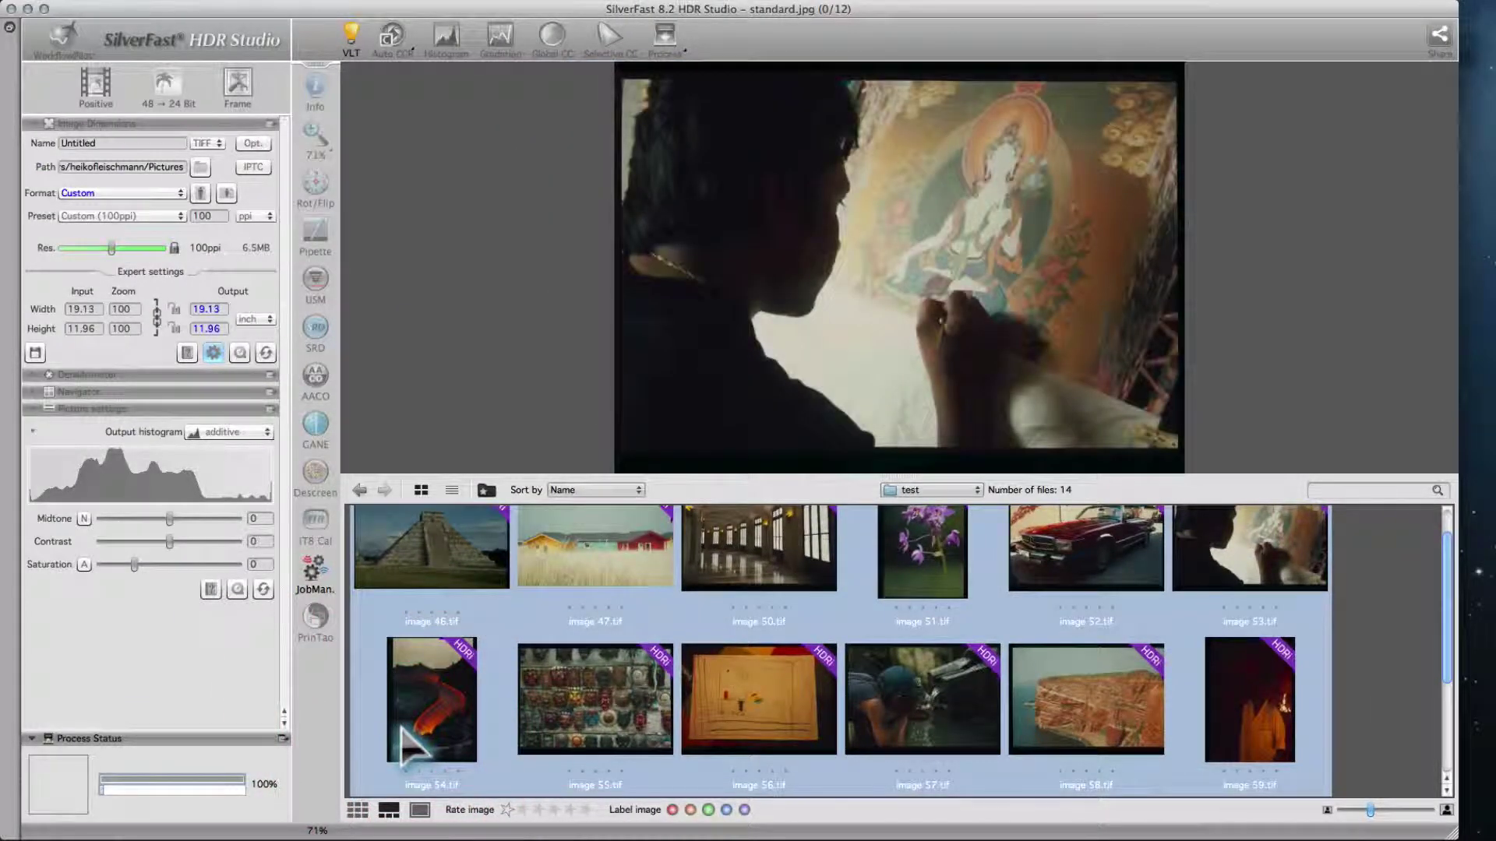
{"action": "left_click_drag", "start_coordinate": [405, 748], "coordinate": [318, 592]}
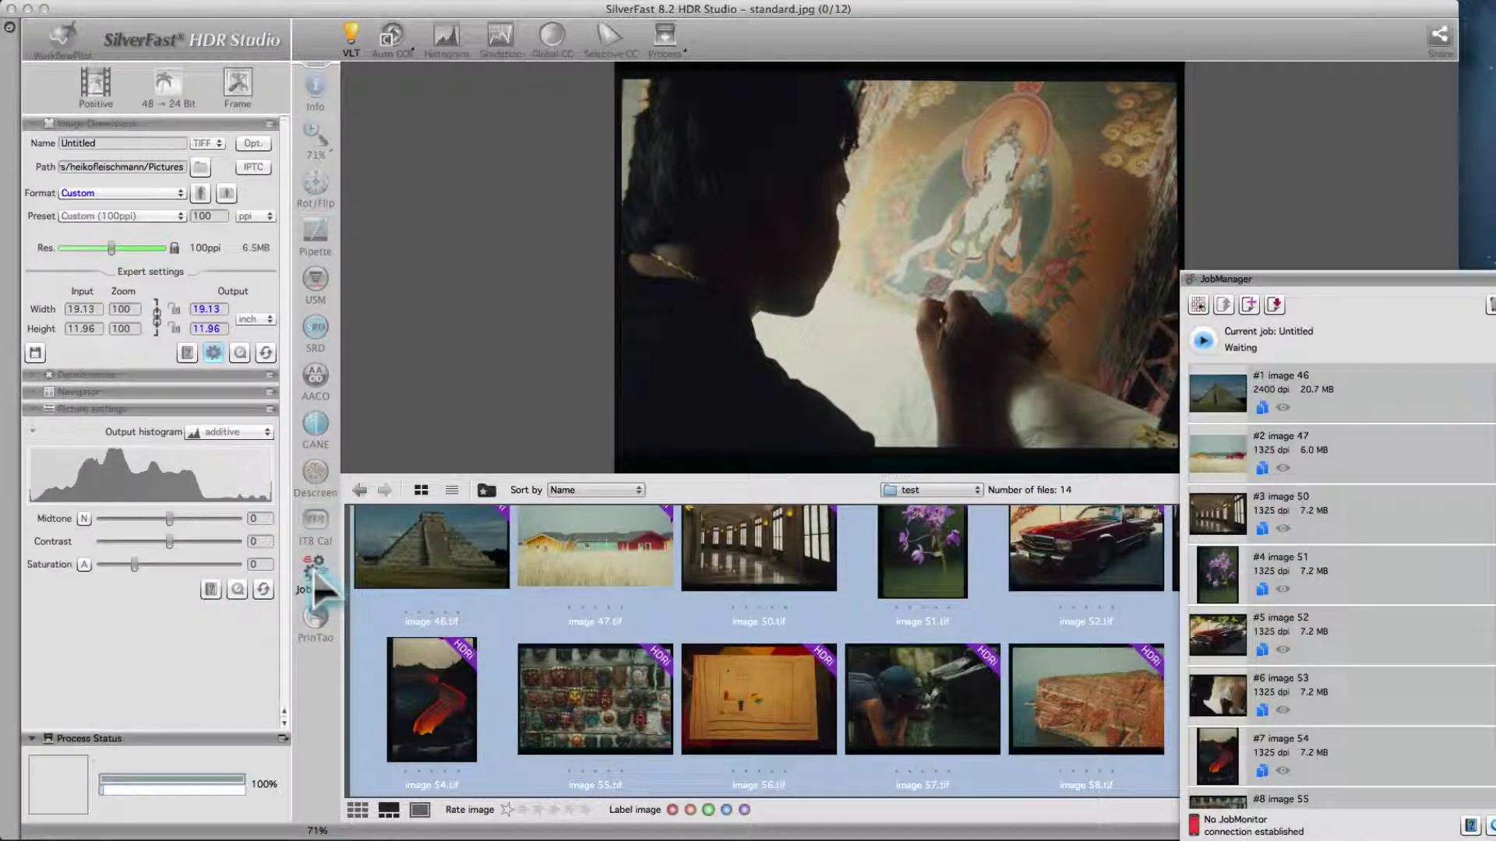
- Open job #1 (image 46) in the preview and apply Auto CCR
{"action": "double_click", "coordinate": [1403, 378]}
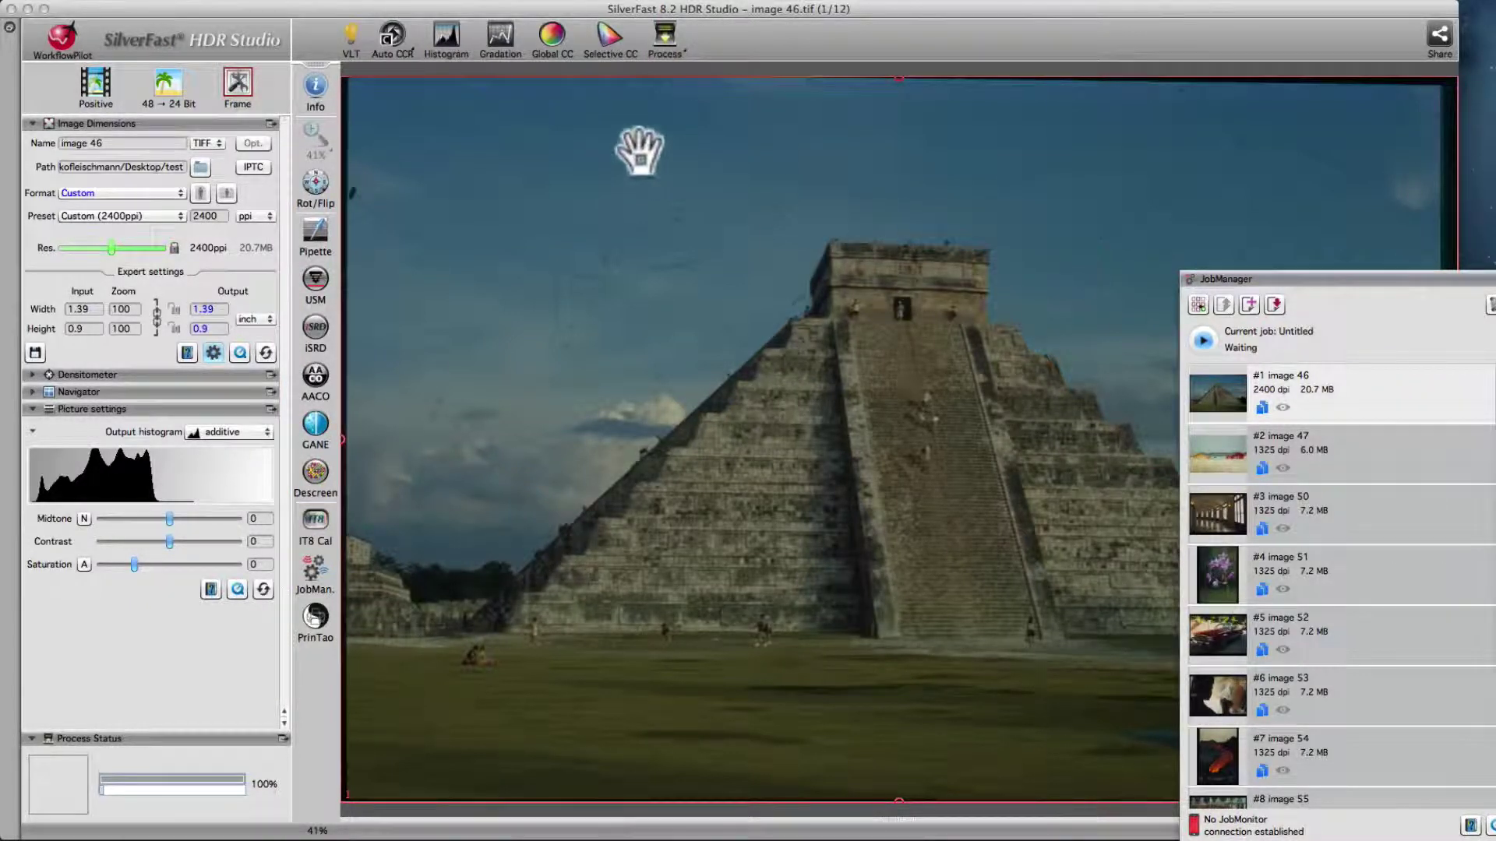
{"action": "left_click", "coordinate": [392, 47]}
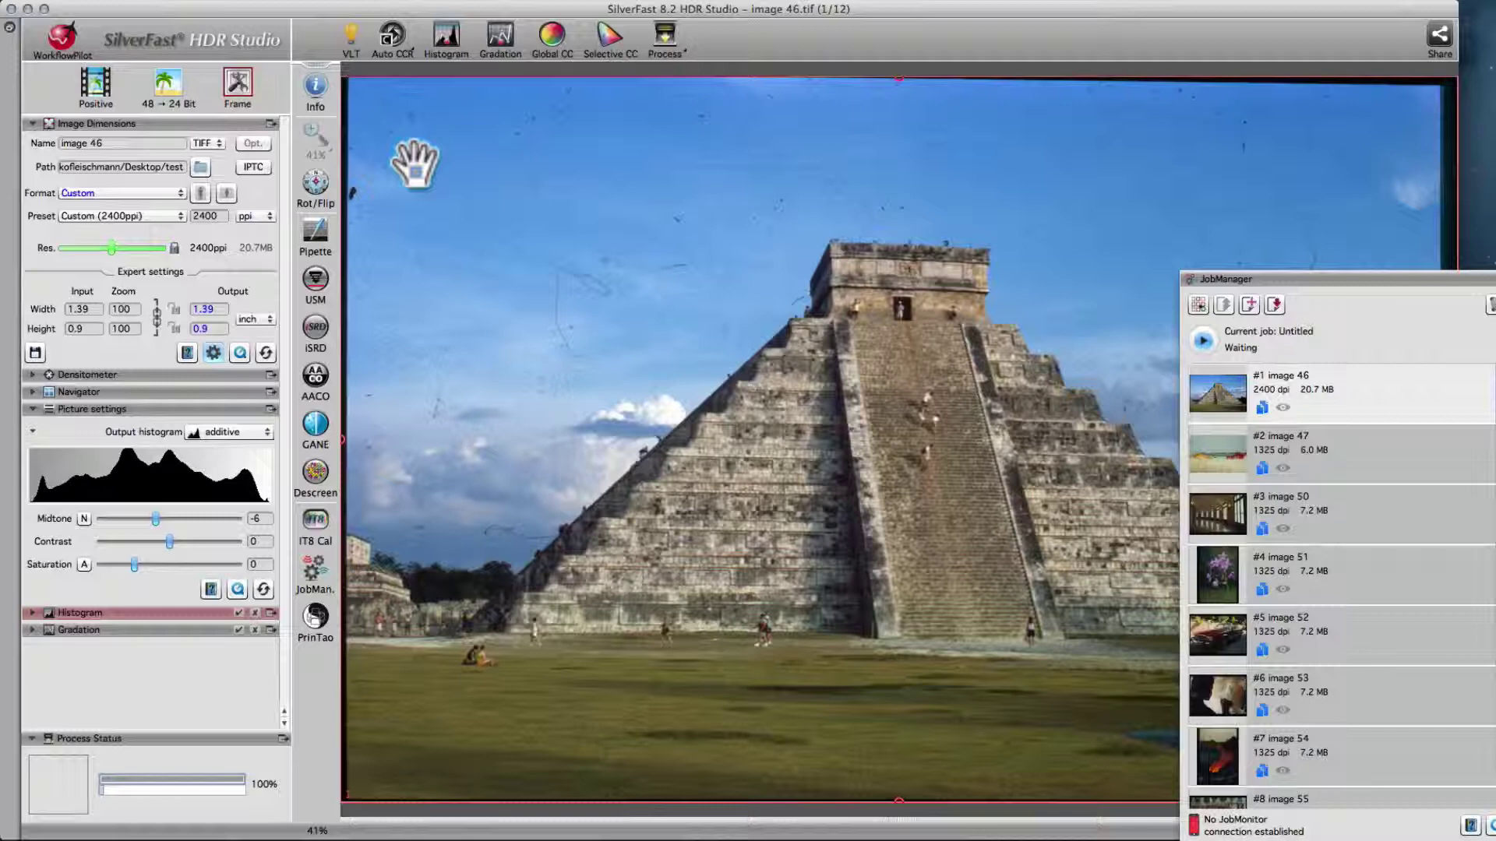
- Enable iSRD with a 1:1 HQ preview and move the Navigator to the sky
{"action": "left_click", "coordinate": [315, 330]}
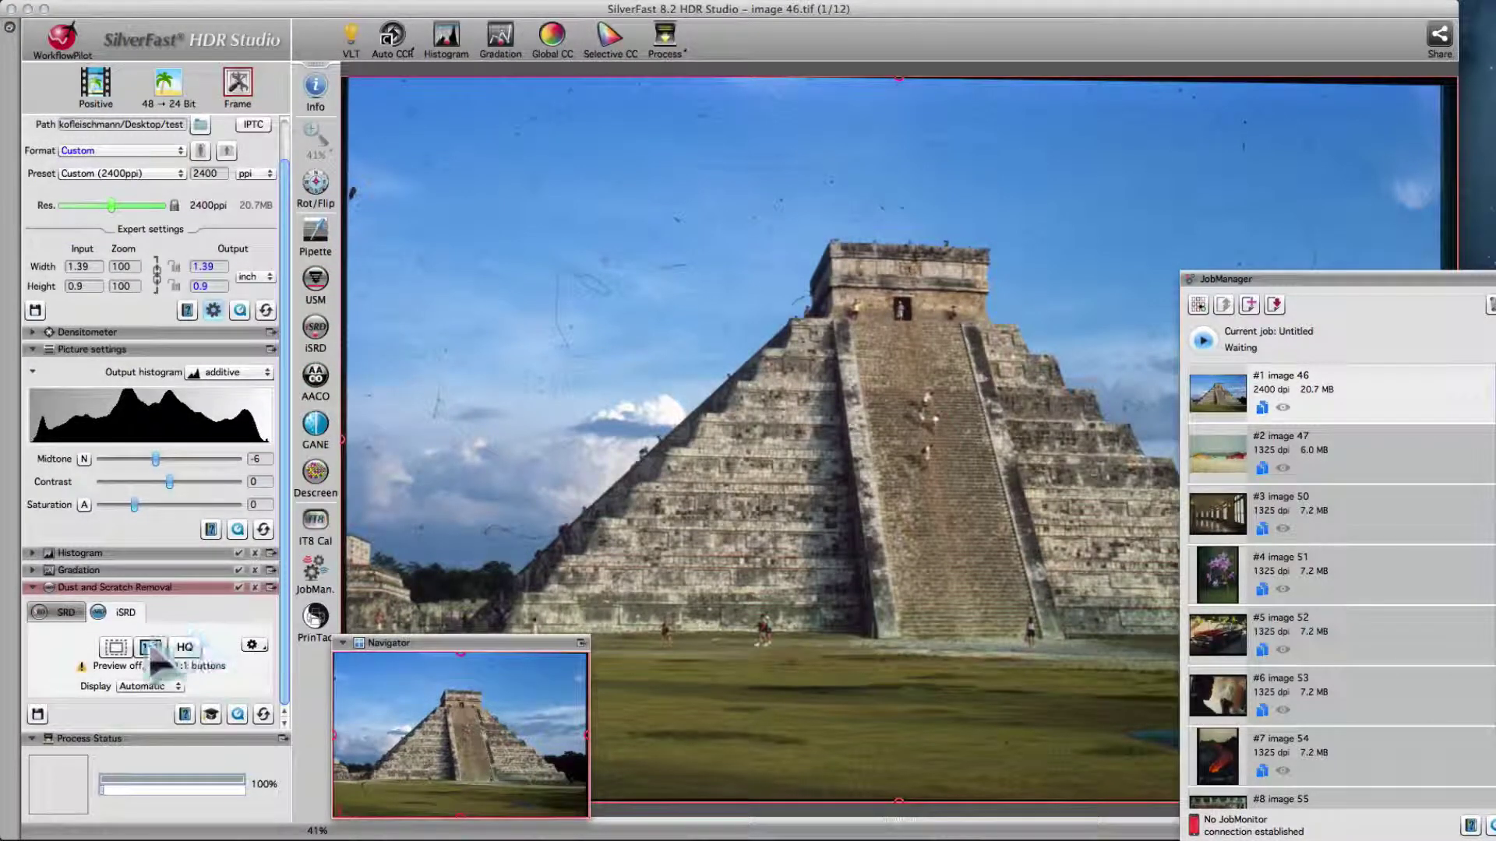
{"action": "left_click", "coordinate": [151, 649]}
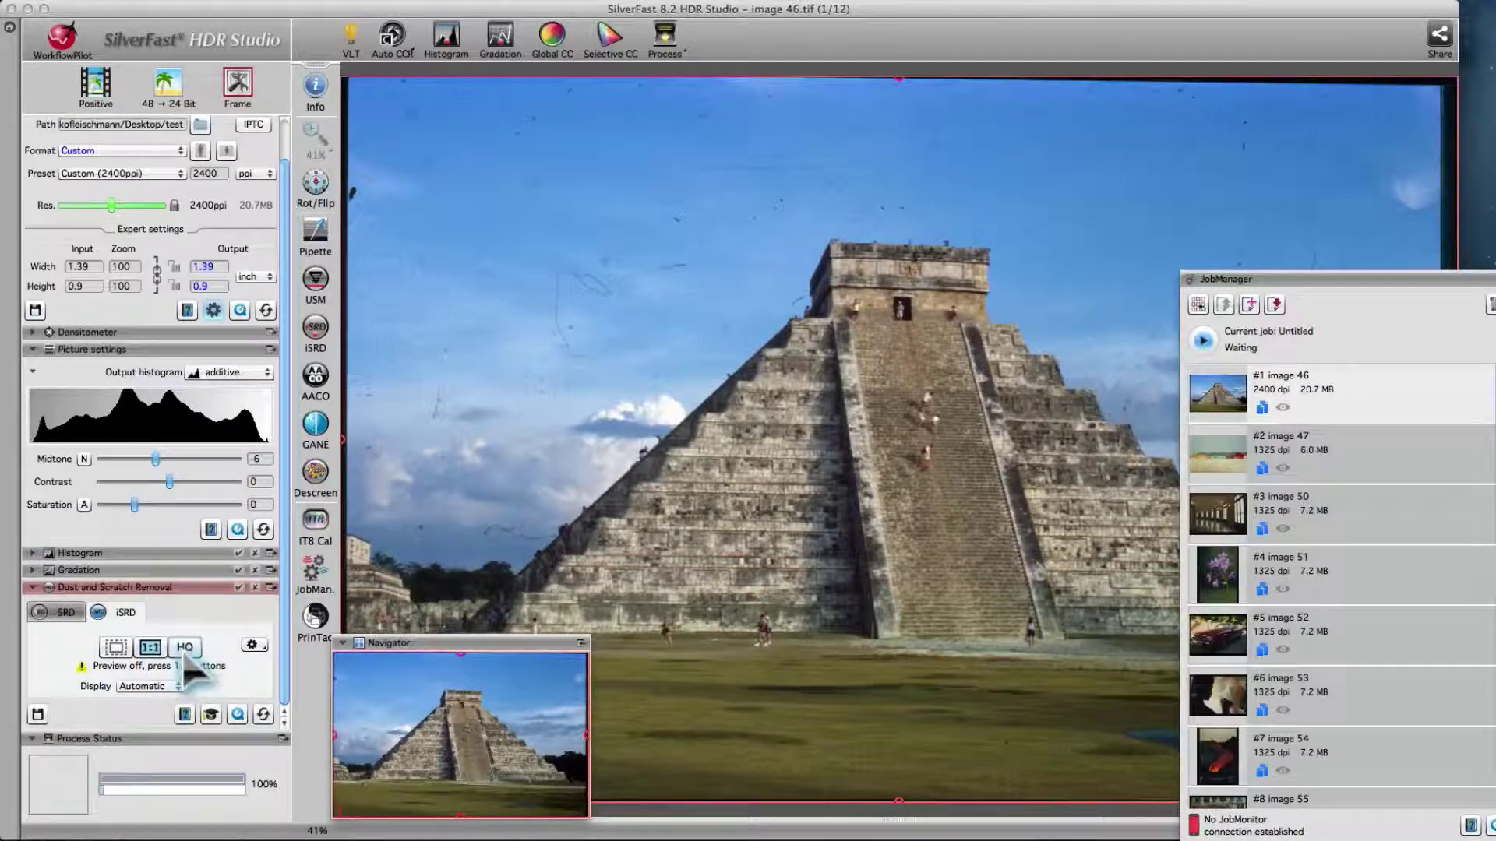
{"action": "left_click", "coordinate": [185, 647]}
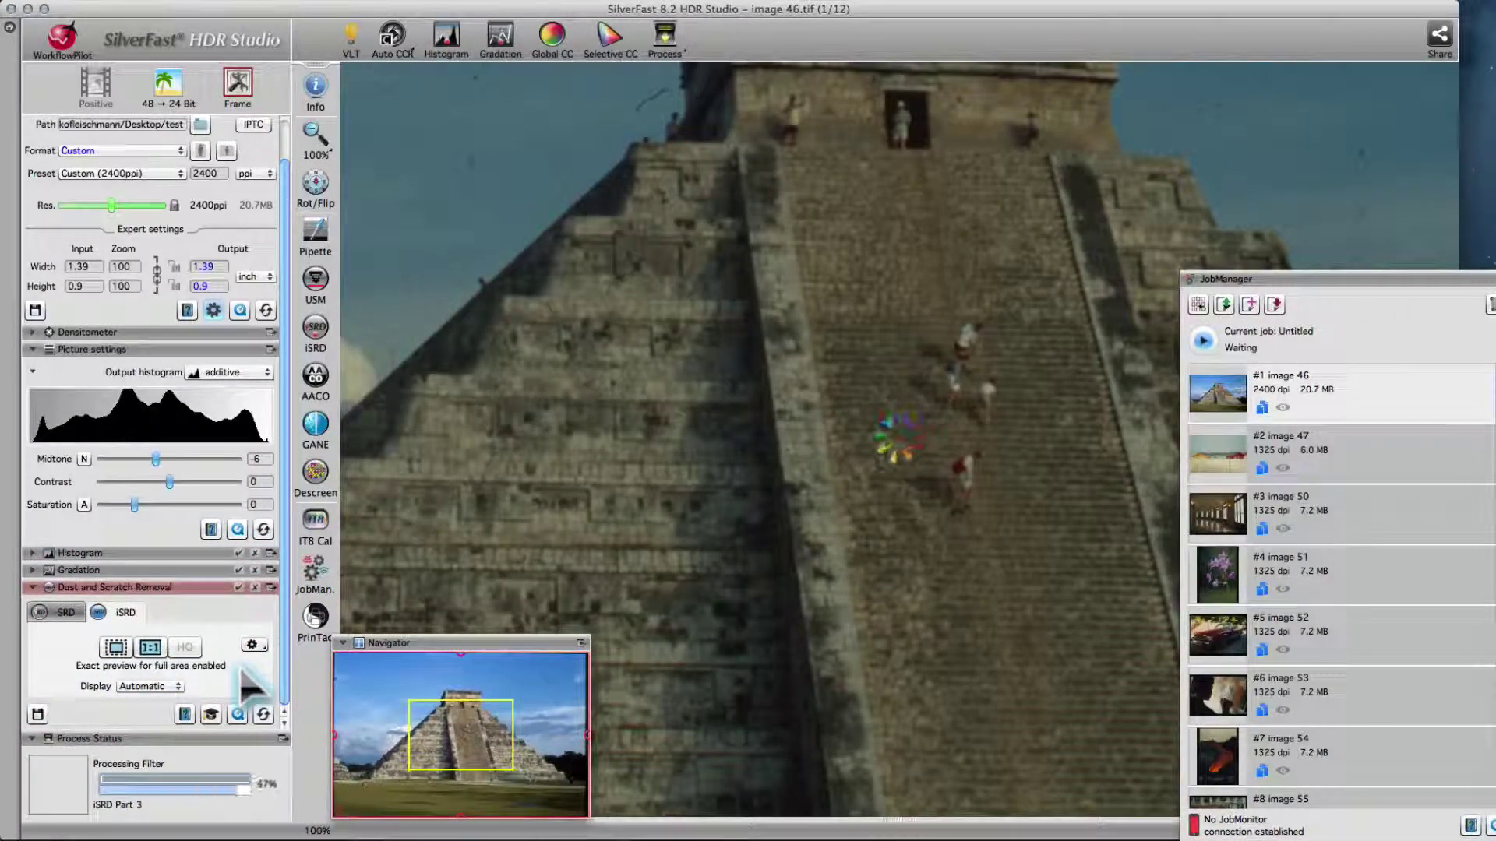
{"action": "left_click_drag", "start_coordinate": [428, 701], "coordinate": [383, 672]}
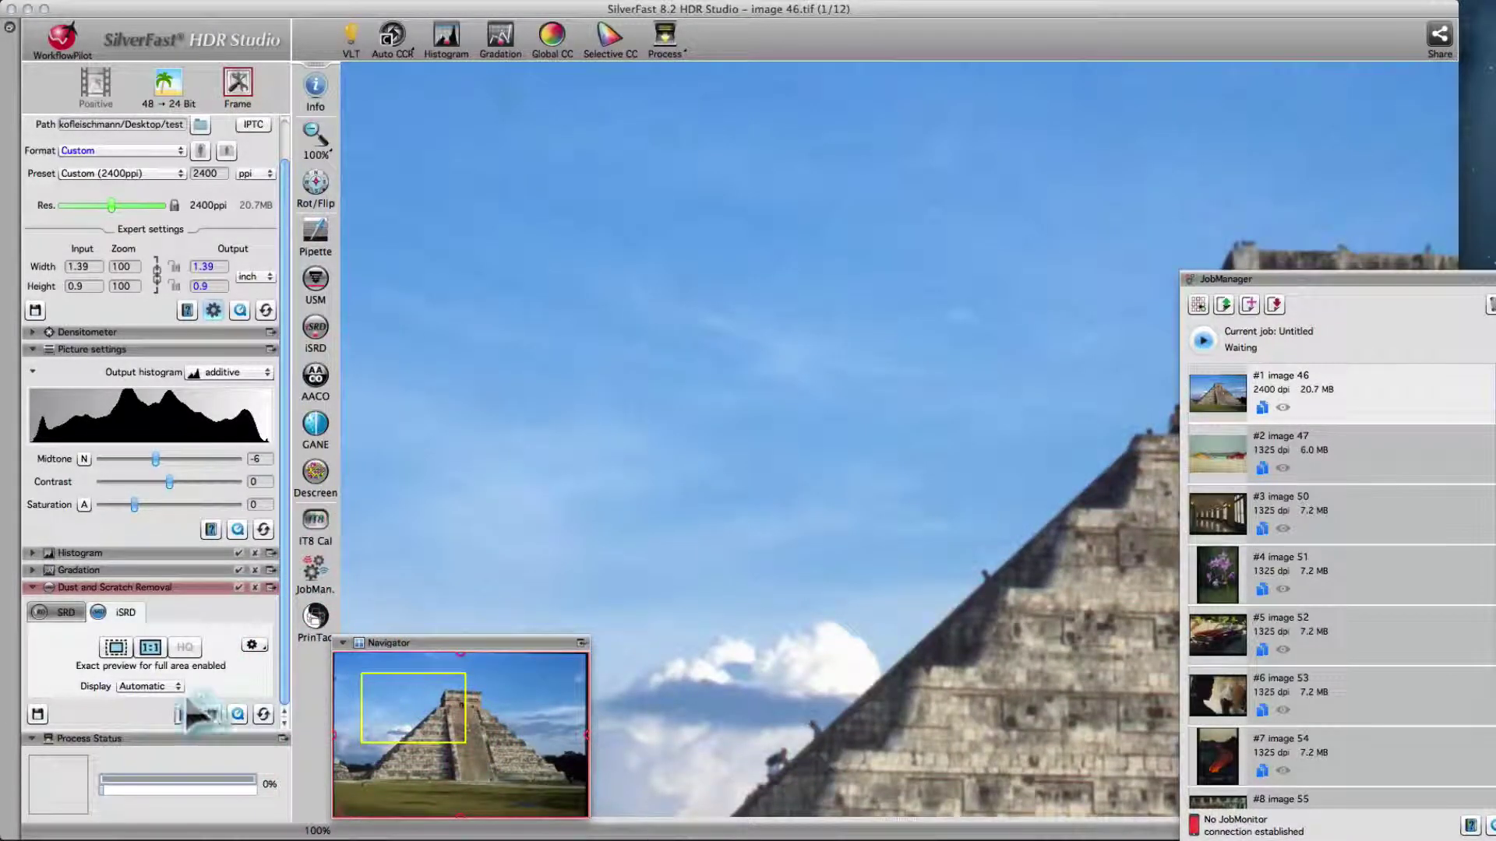
- Switch the iSRD display through Original, Mark, and finally Correct
{"action": "left_click", "coordinate": [148, 687]}
{"action": "left_click", "coordinate": [155, 705]}
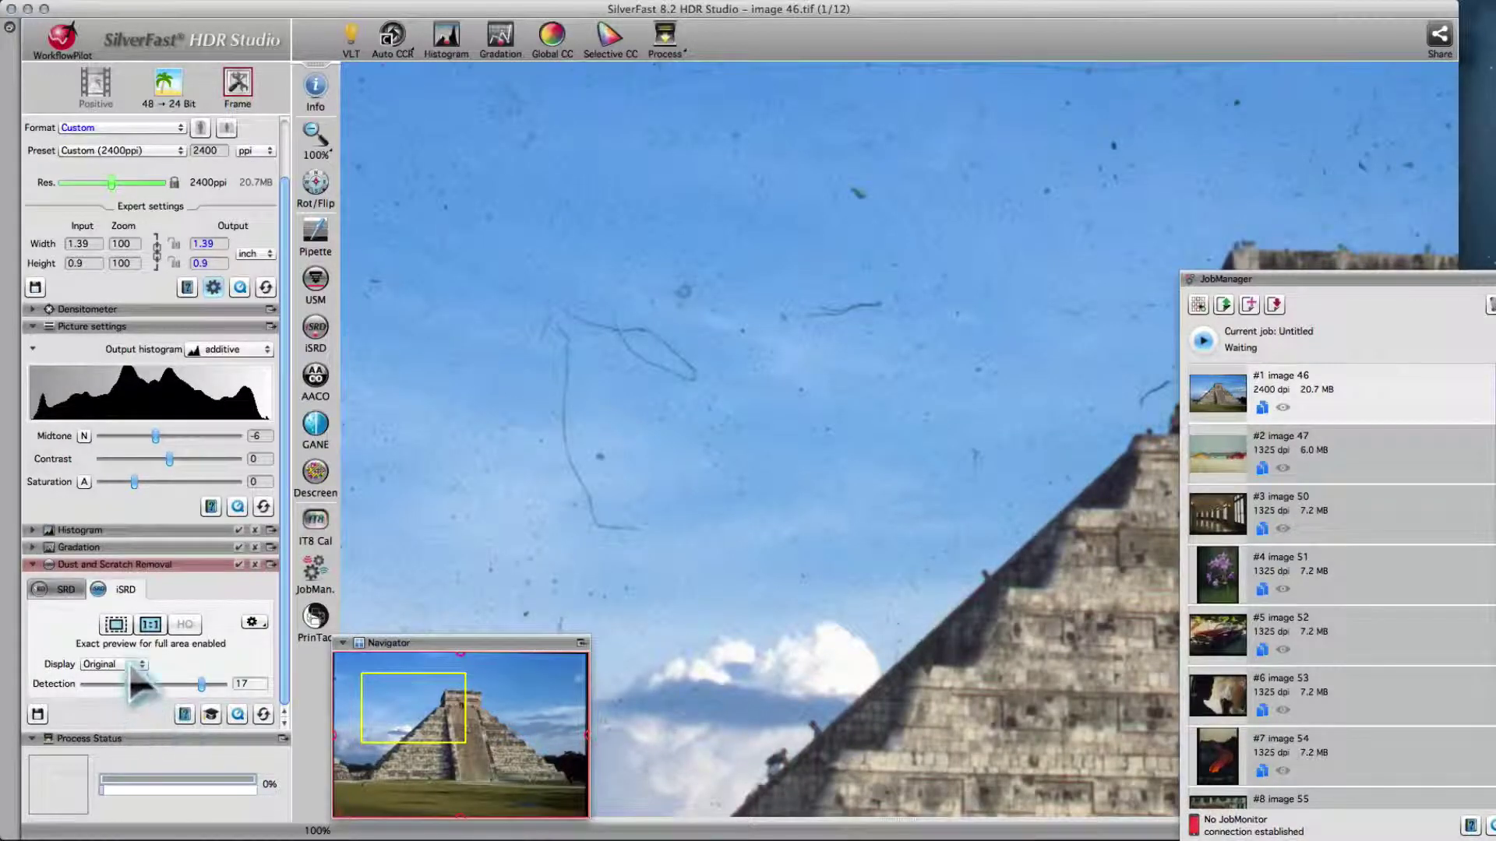
{"action": "left_click", "coordinate": [128, 665]}
{"action": "left_click", "coordinate": [134, 622]}
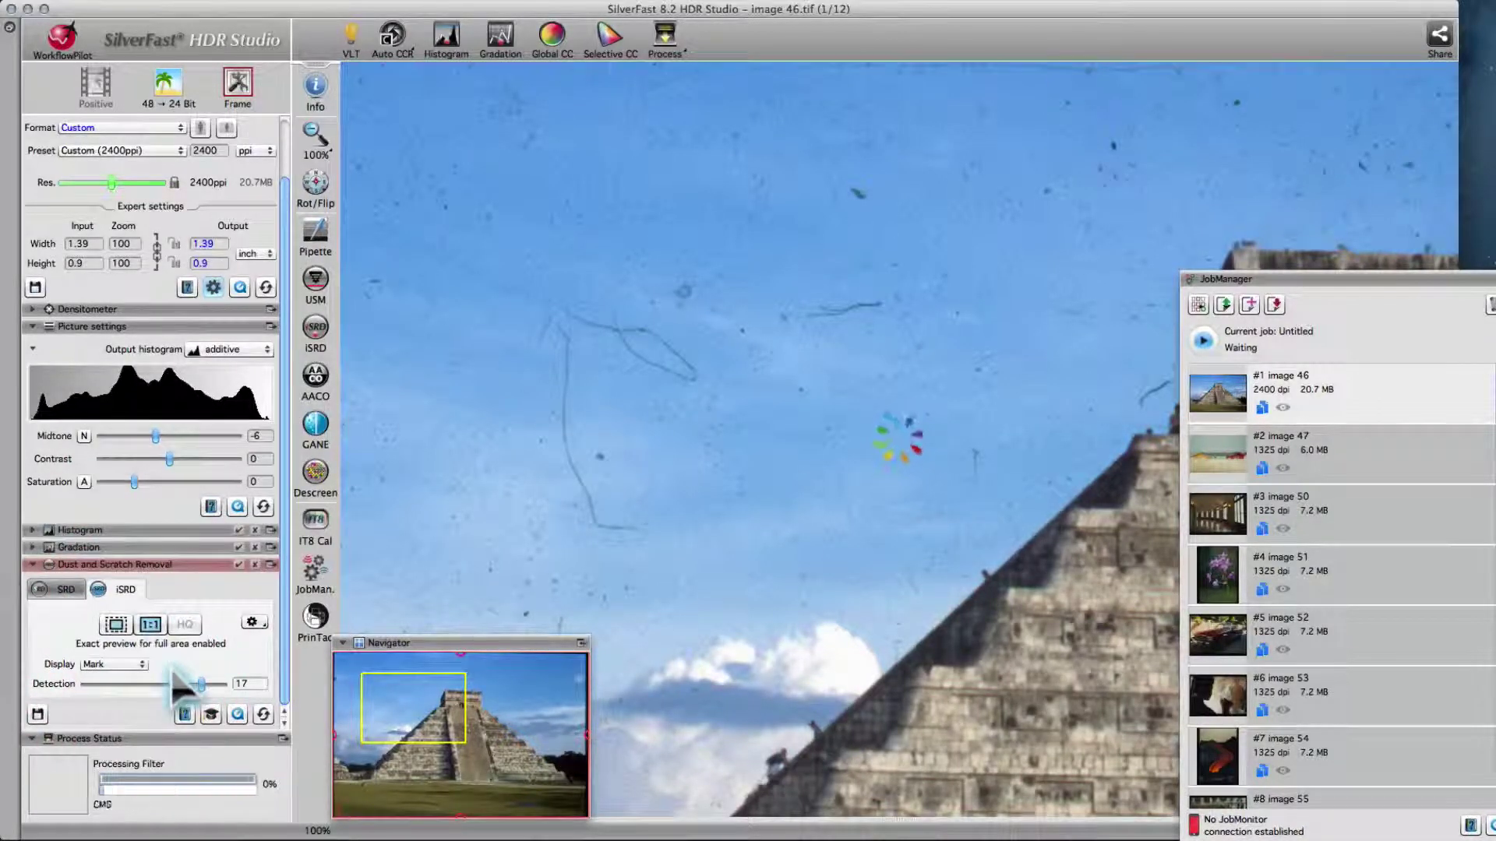
{"action": "left_click", "coordinate": [116, 664]}
{"action": "left_click", "coordinate": [117, 675]}
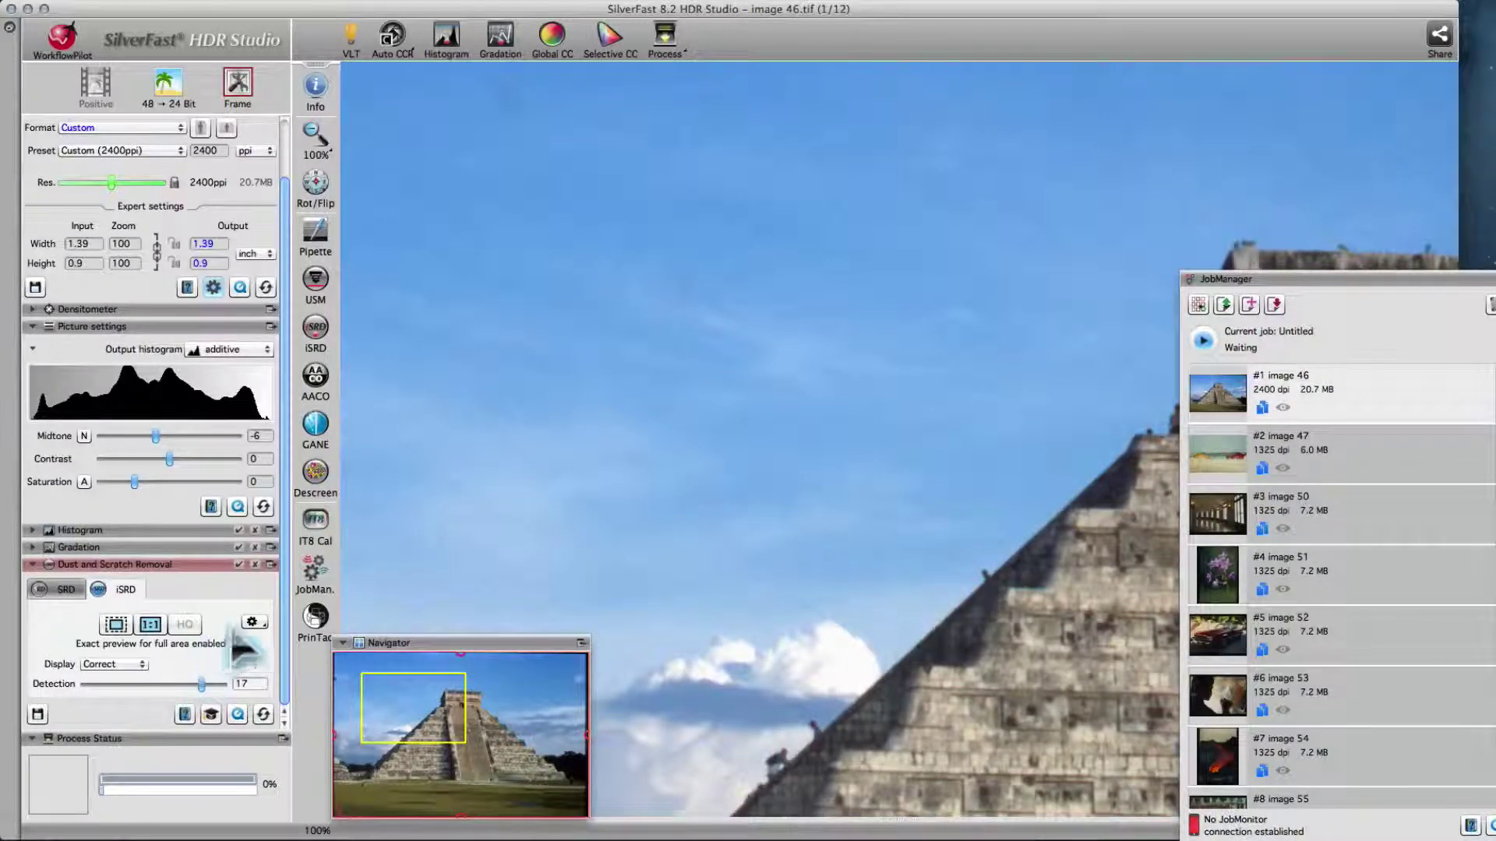
{"action": "left_click", "coordinate": [458, 521], "text": "shift+super"}
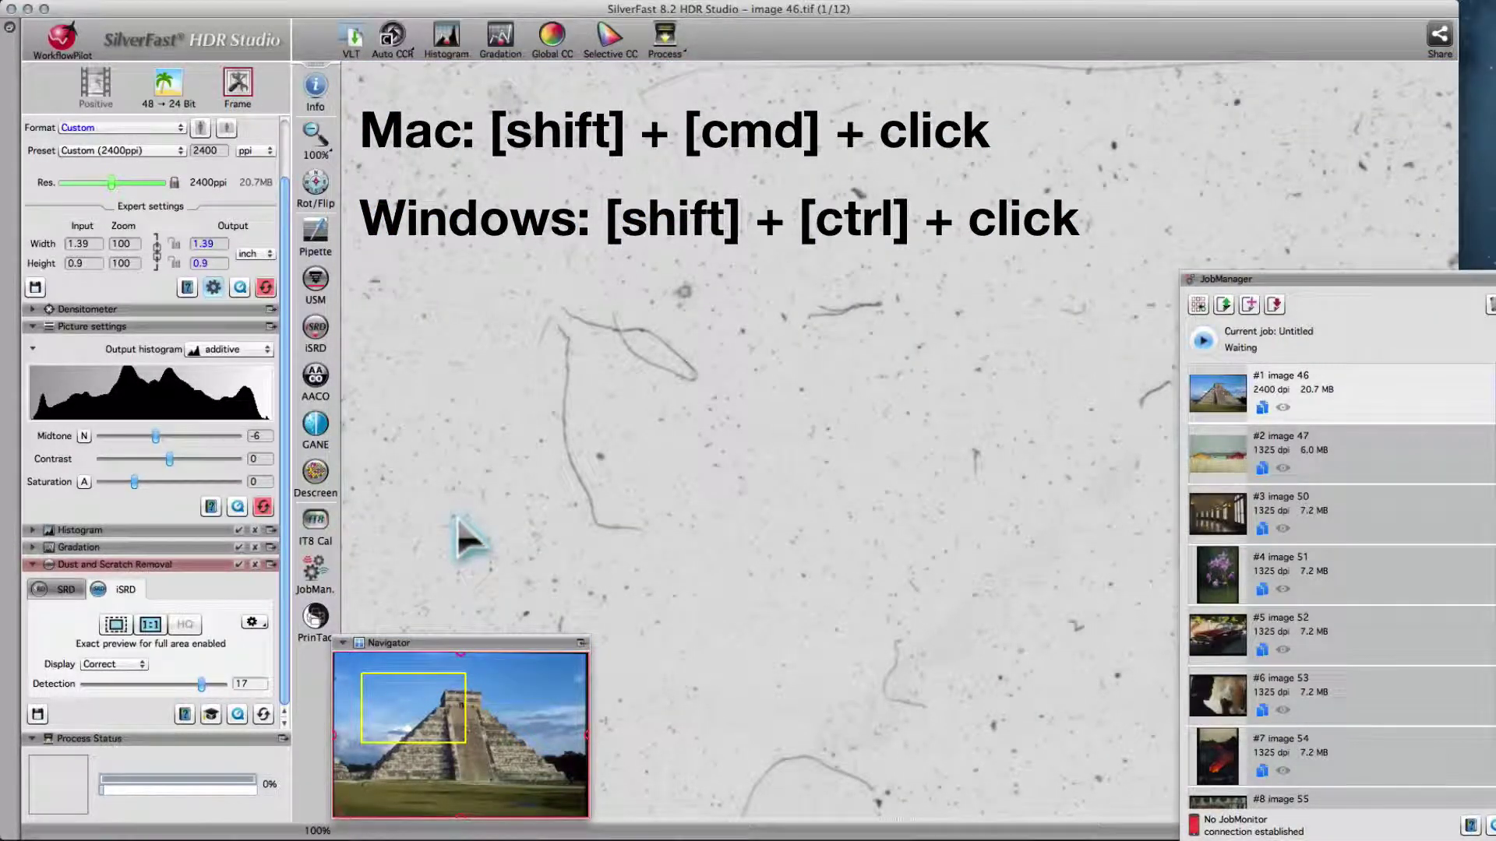
{"action": "left_click", "coordinate": [459, 520], "text": "shift+super"}
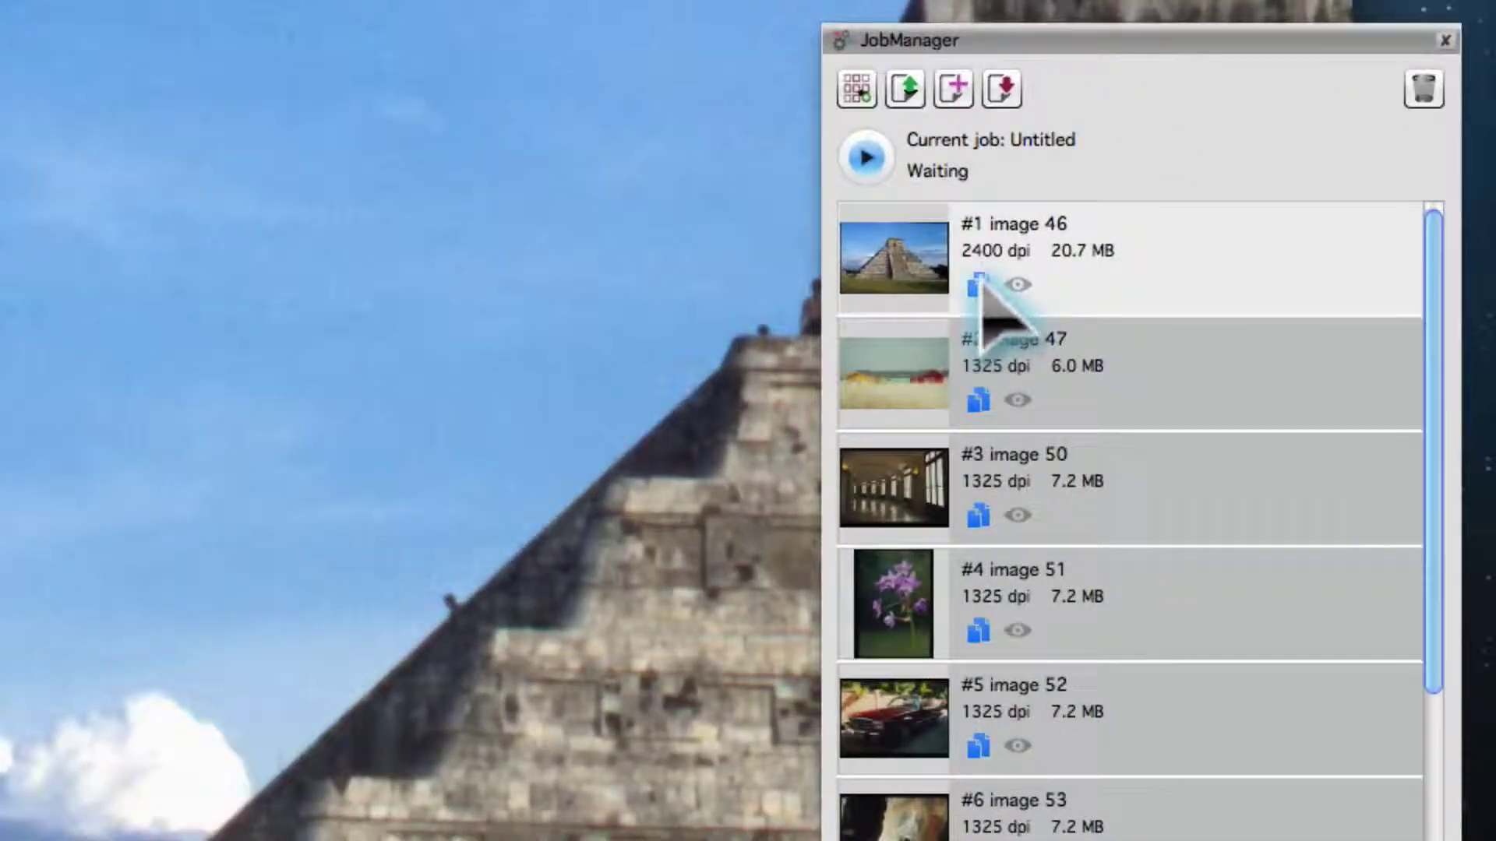
- Copy job #1's All filter settings to every queued job with Apply to all
{"action": "left_click", "coordinate": [978, 285]}
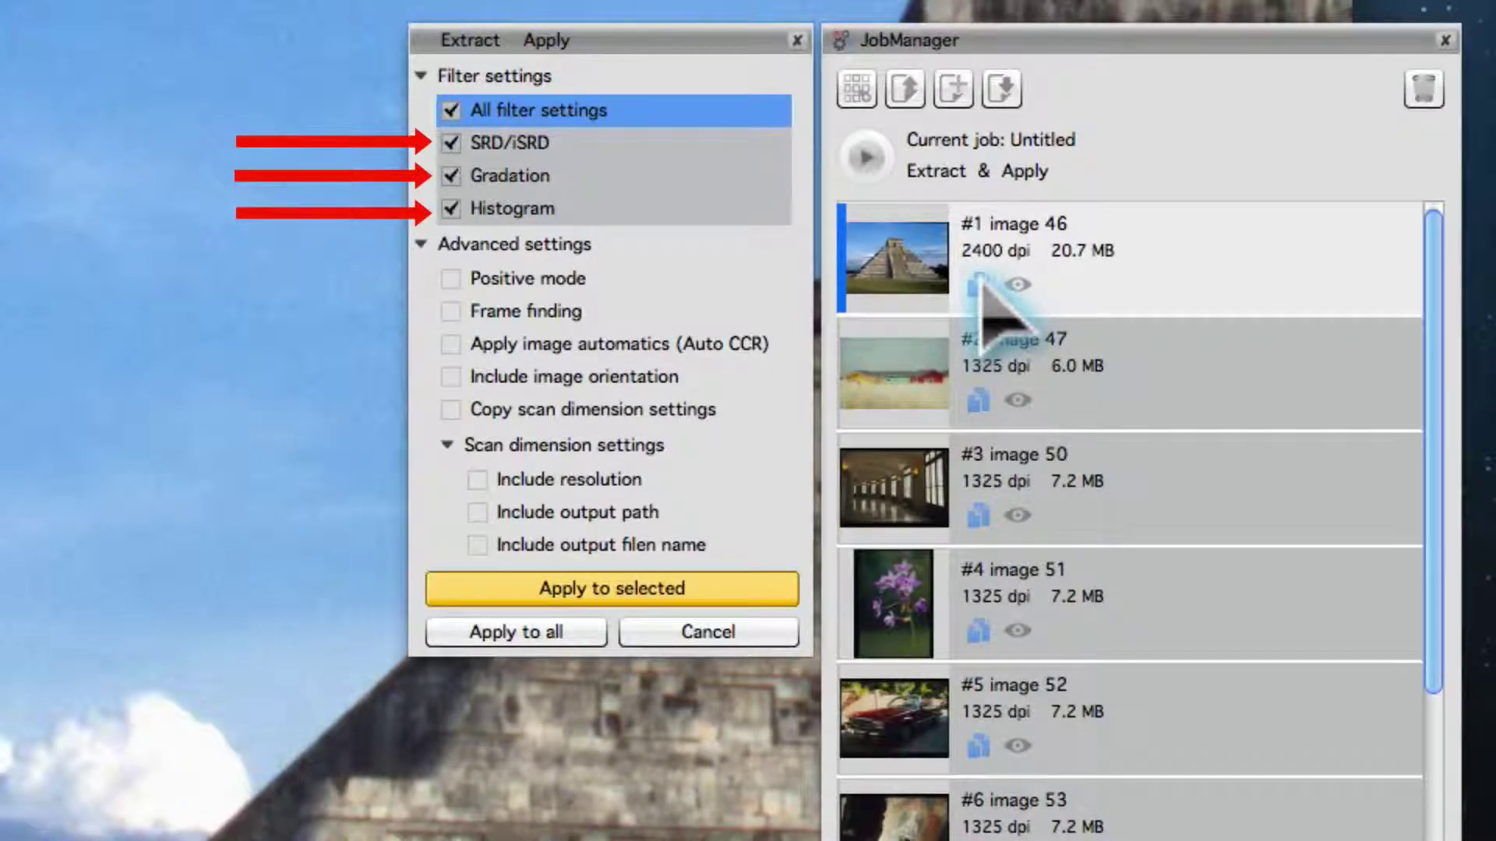
{"action": "left_click", "coordinate": [567, 635]}
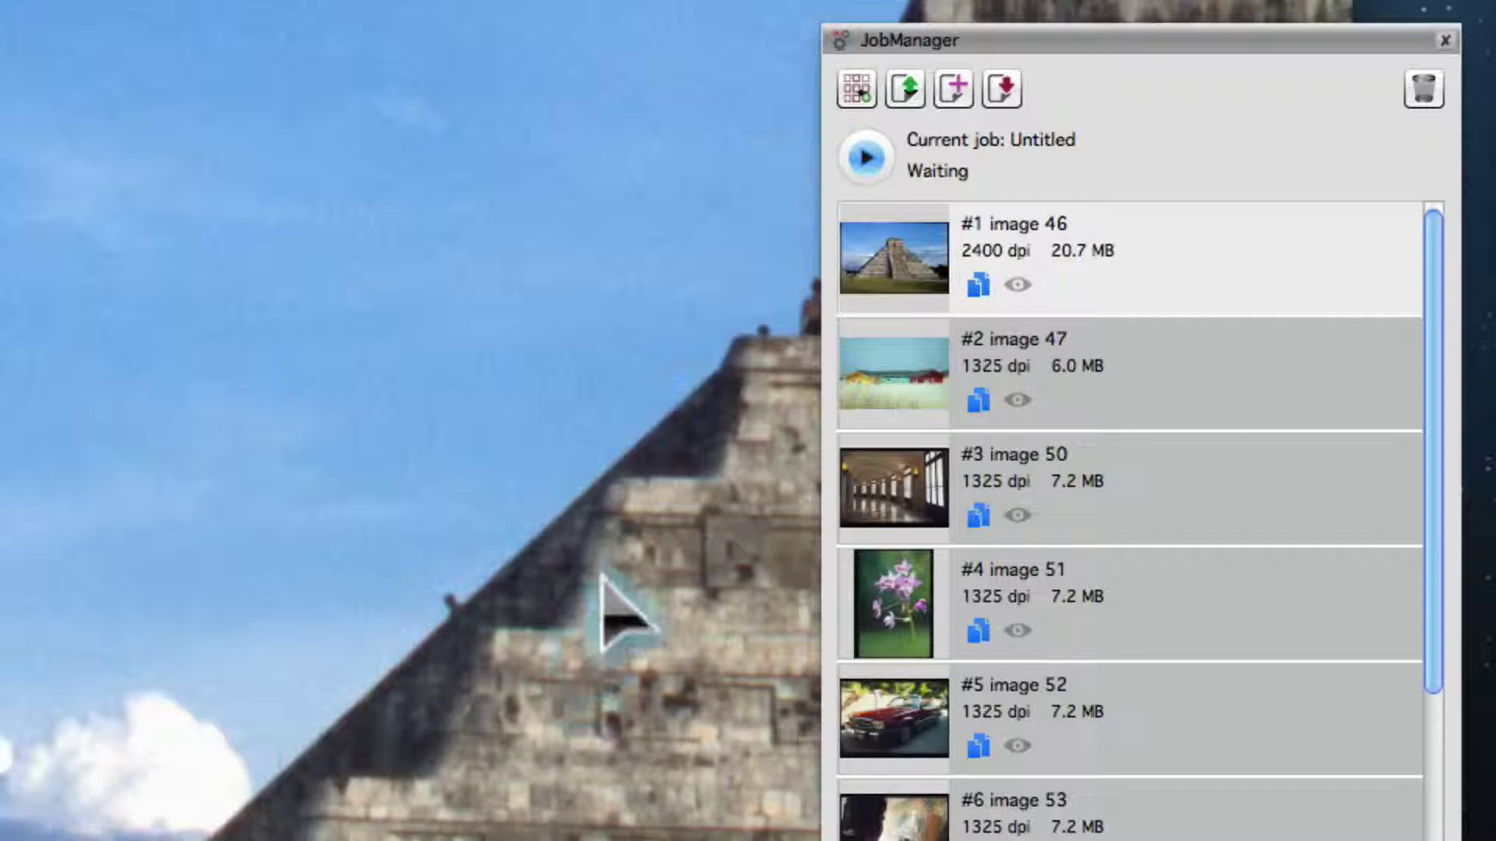
- Start the JobManager queue and confirm saving so jobs process sequentially to TIFF as image 1, image 2, etc
{"action": "left_click", "coordinate": [865, 158]}
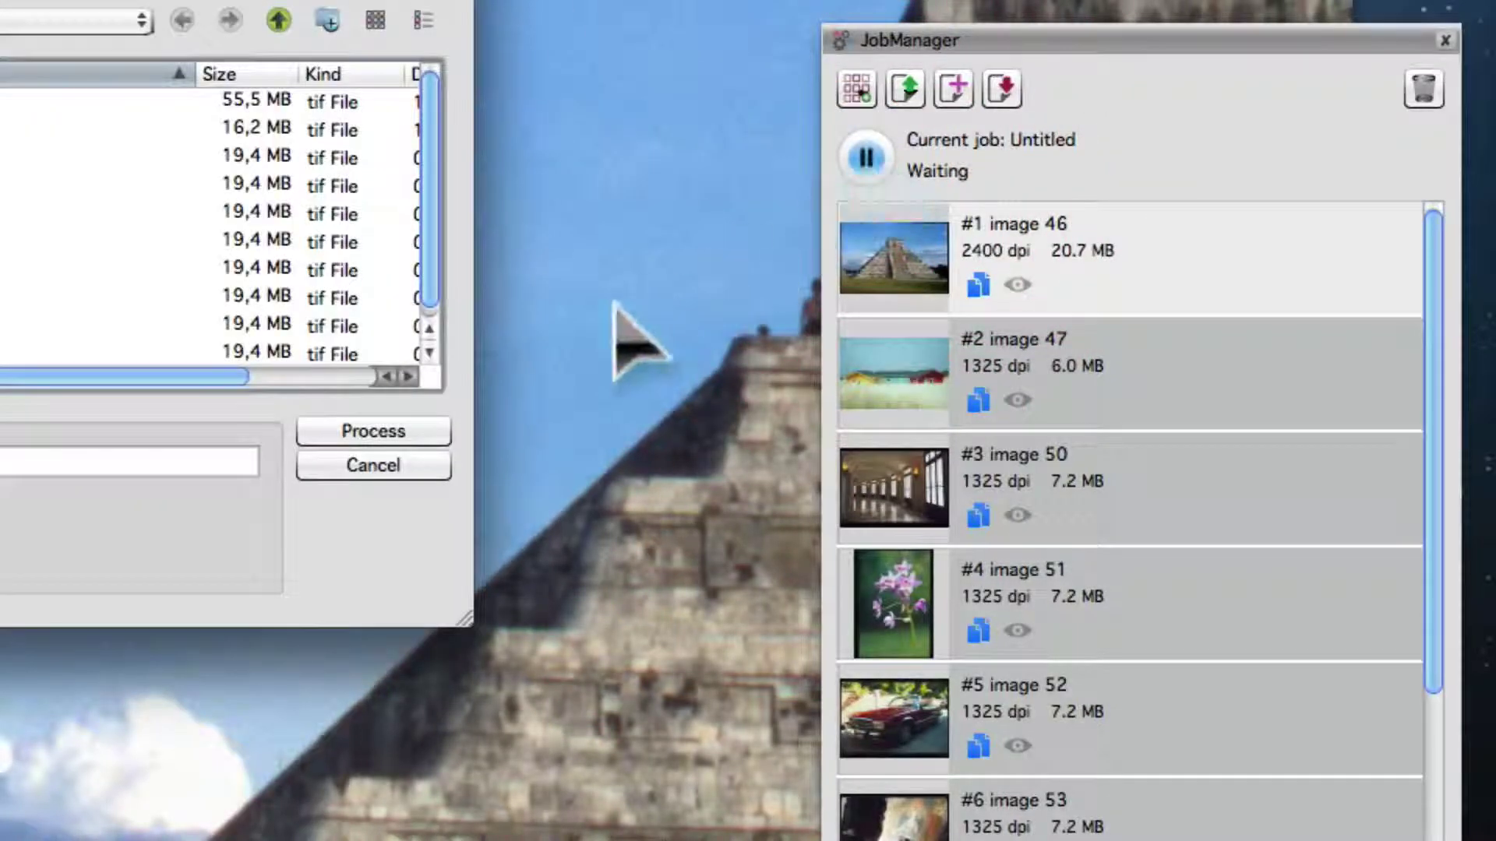
{"action": "left_click", "coordinate": [370, 431]}
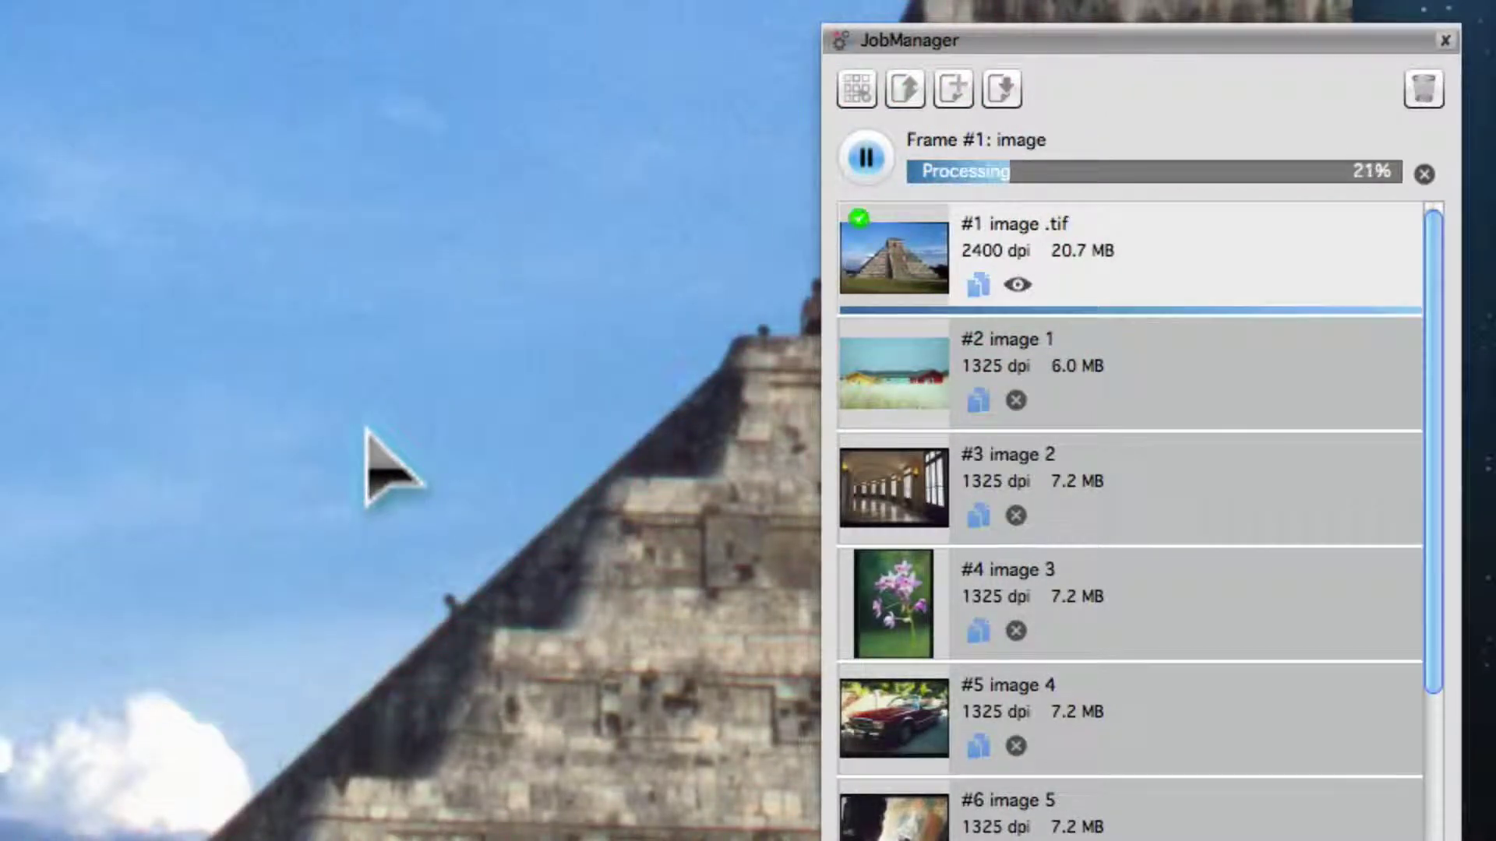